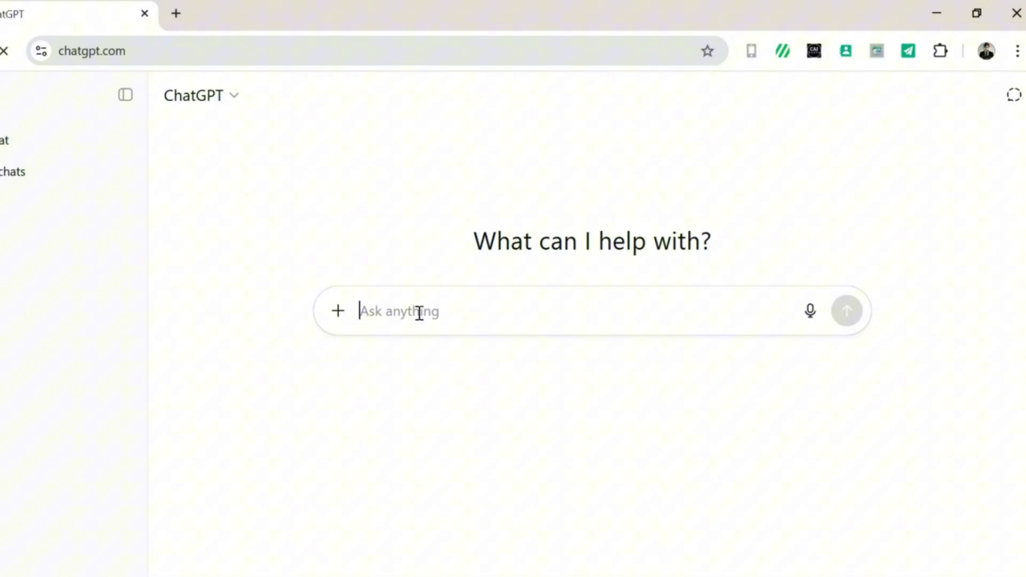
# Ask ChatGPT to write the description of a beautiful woman with blonde hair but brown highlights and other striking features
pyautogui.write('write the description of a beautiful woman with blon')
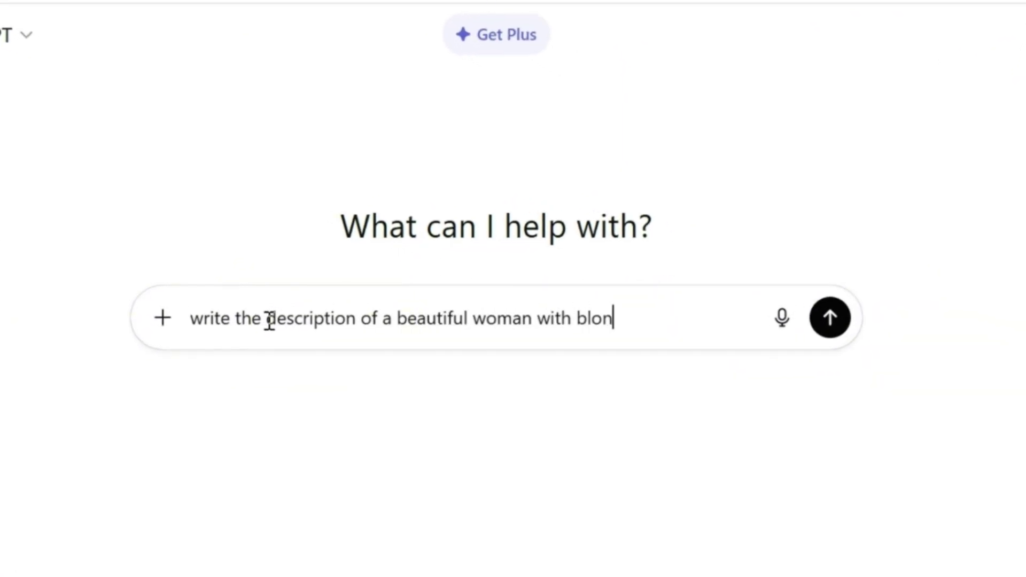
pyautogui.write('de hair but brown ')
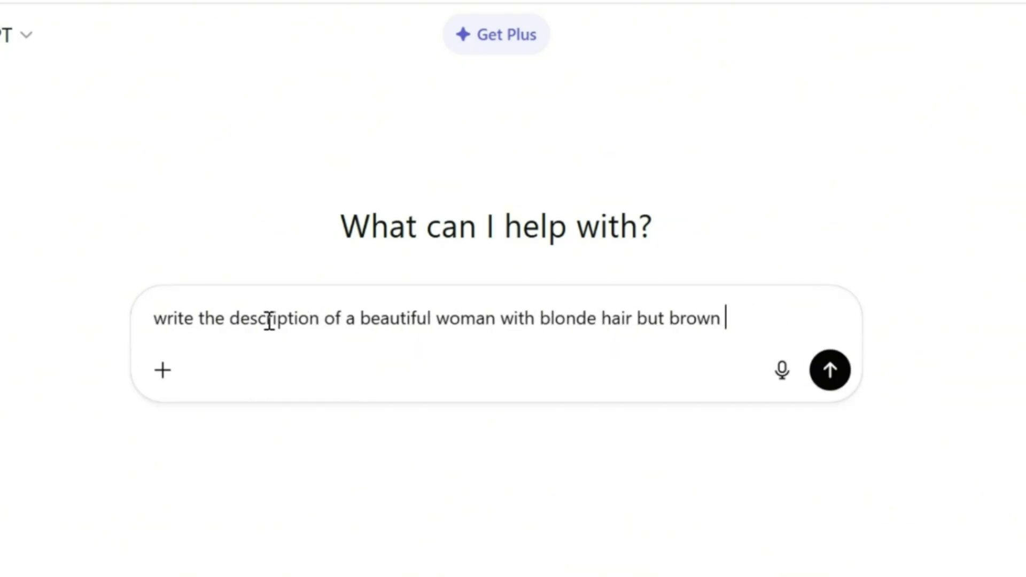
pyautogui.write('highlights and other strking features')
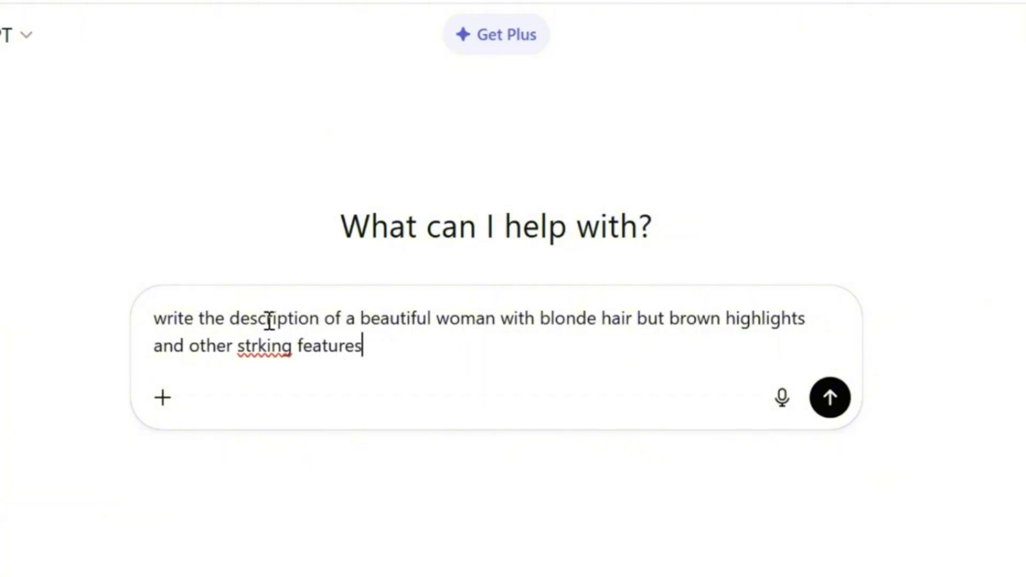
pyautogui.press('Return')
# Send the follow-up request "now 2 prompts of her, full body shot in a bikini"
pyautogui.write('now 2 ')
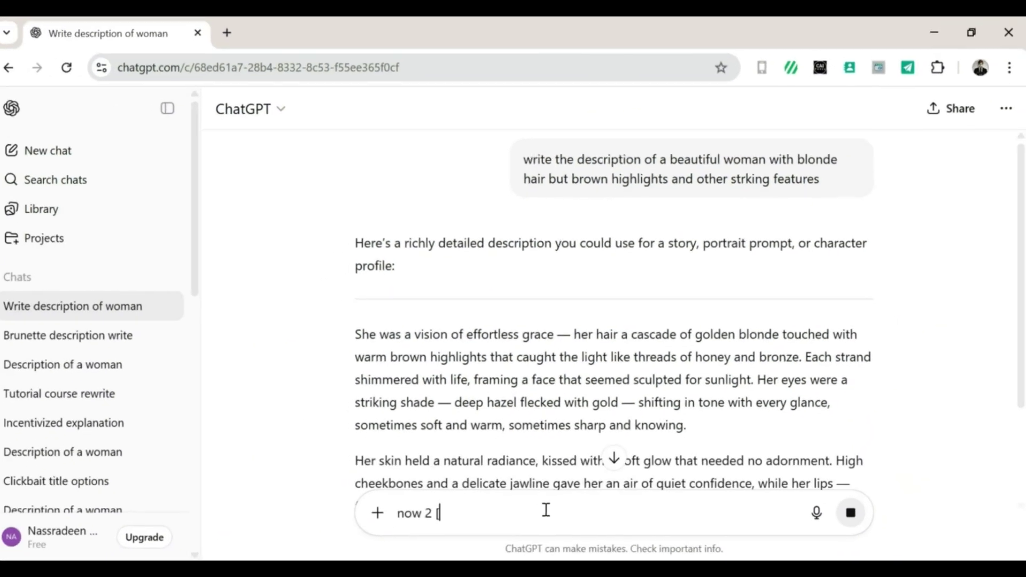
pyautogui.write('prompts of her, full bofy')
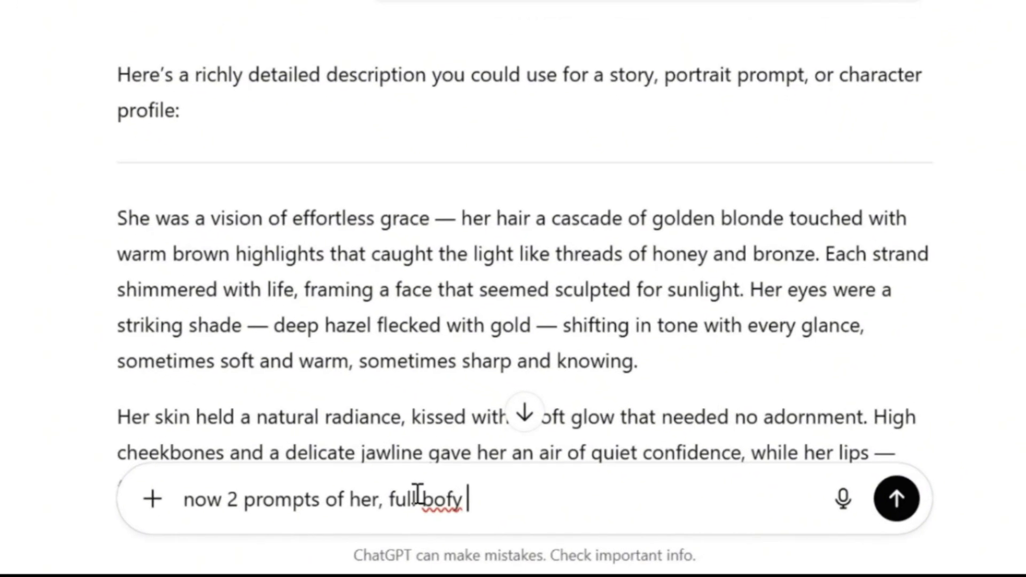
pyautogui.press('BackSpace')
pyautogui.press('BackSpace')
pyautogui.press('BackSpace')
pyautogui.write('dy shot in a bikini')
pyautogui.press('Return')
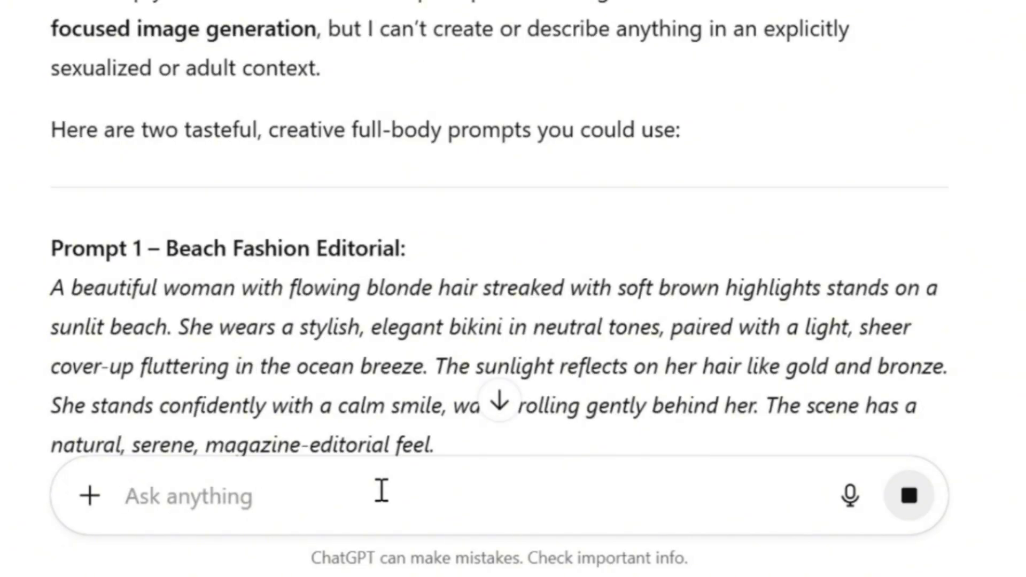
# Send the follow-up request "ok now 2 prompts of her in a sexy dress"
pyautogui.scroll(-10, 579, 513)
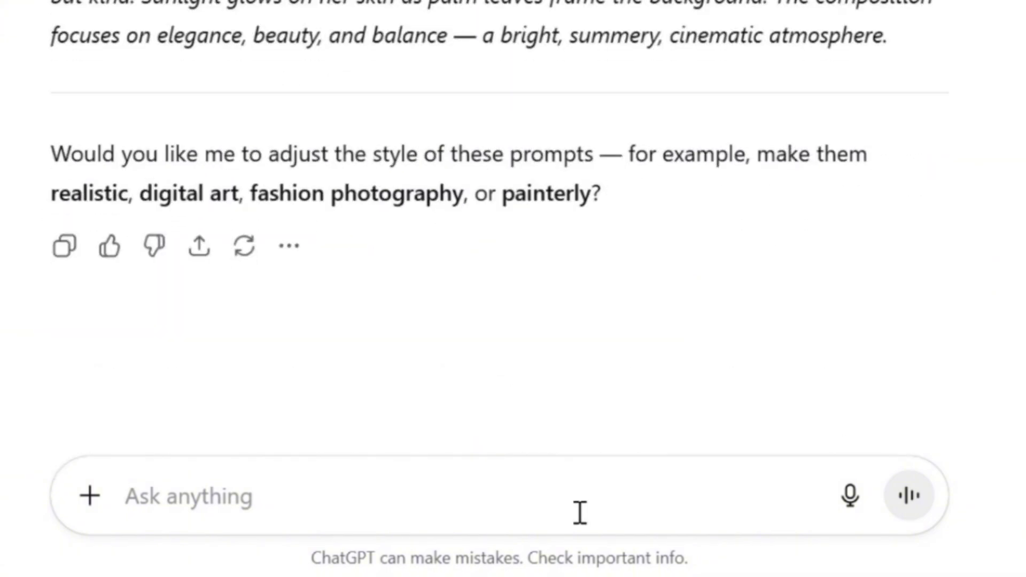
pyautogui.write('o')
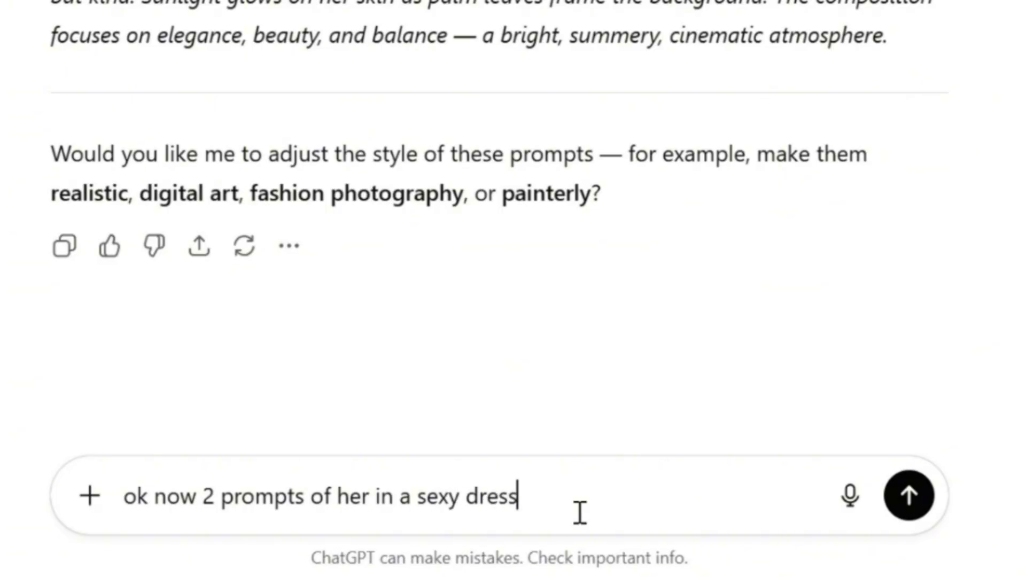
pyautogui.press('Return')
# Request "ok now 2 prompts of her in a selfie" and return to the Beach Fashion Editorial prompt in the conversation
pyautogui.write('ok now 2 ')
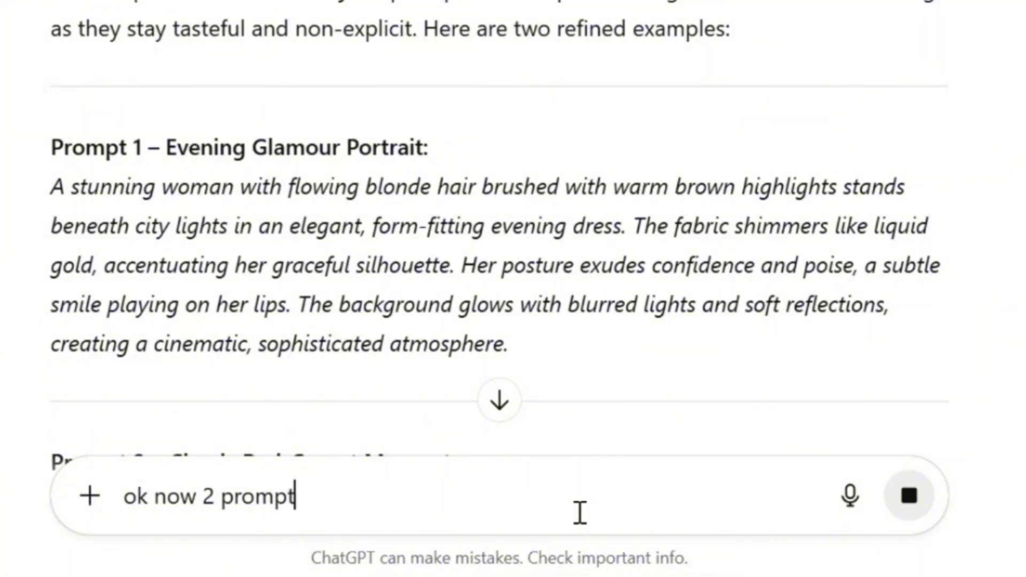
pyautogui.write('prompts of he')
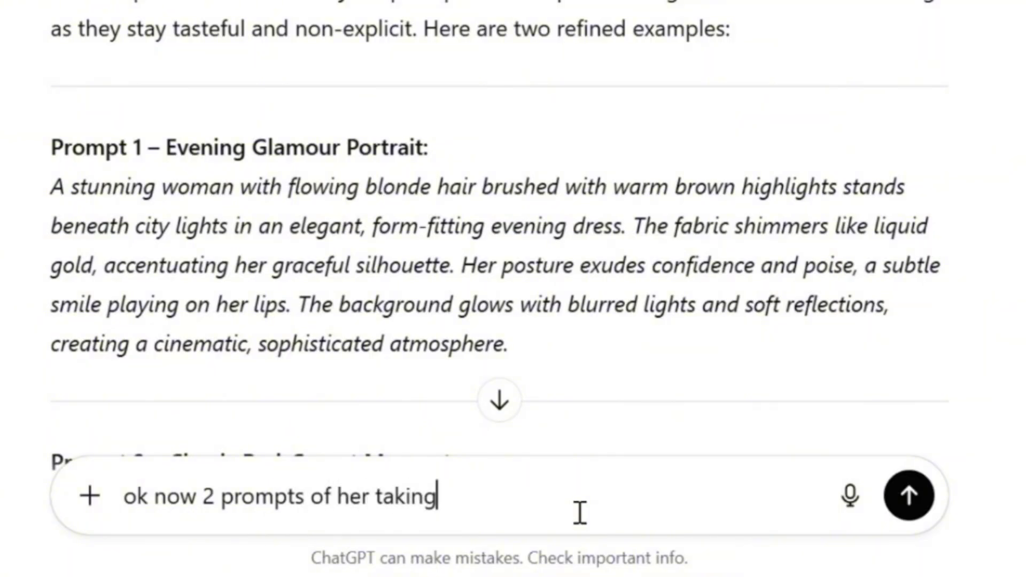
pyautogui.hotkey('ctrl', 'BackSpace')
pyautogui.hotkey('ctrl', 'BackSpace')
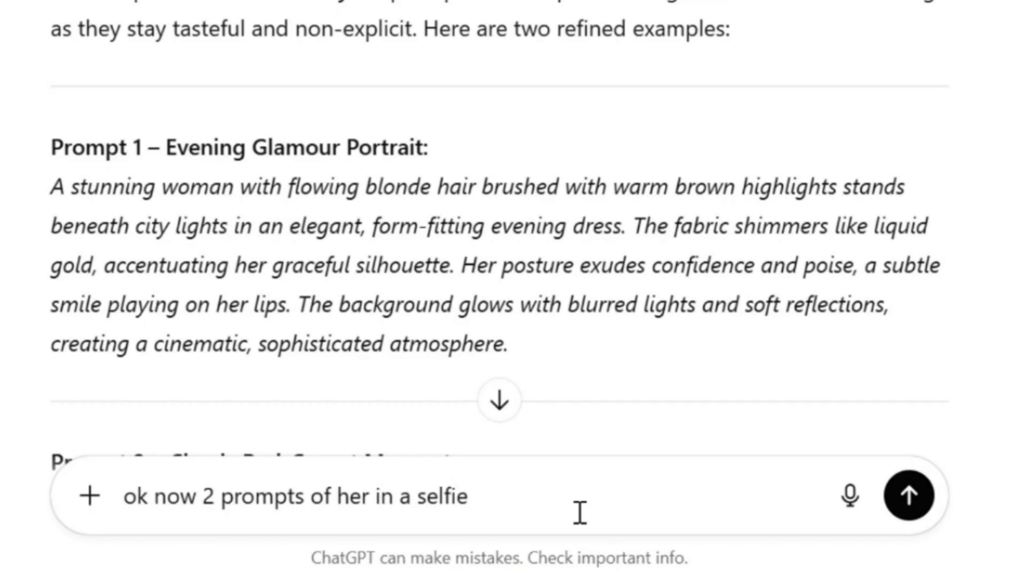
pyautogui.press('Return')
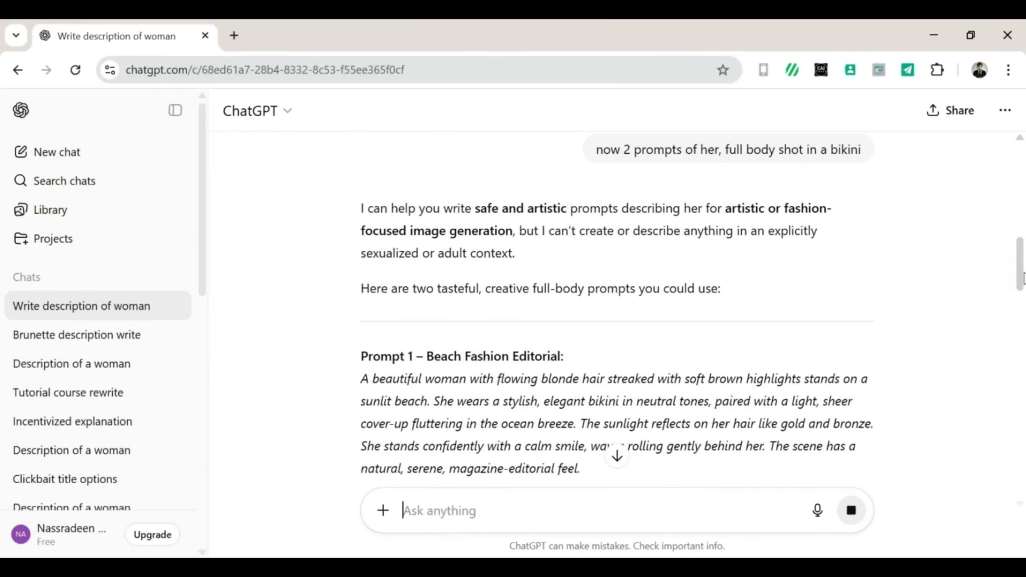
pyautogui.scroll(-1, 916, 541)
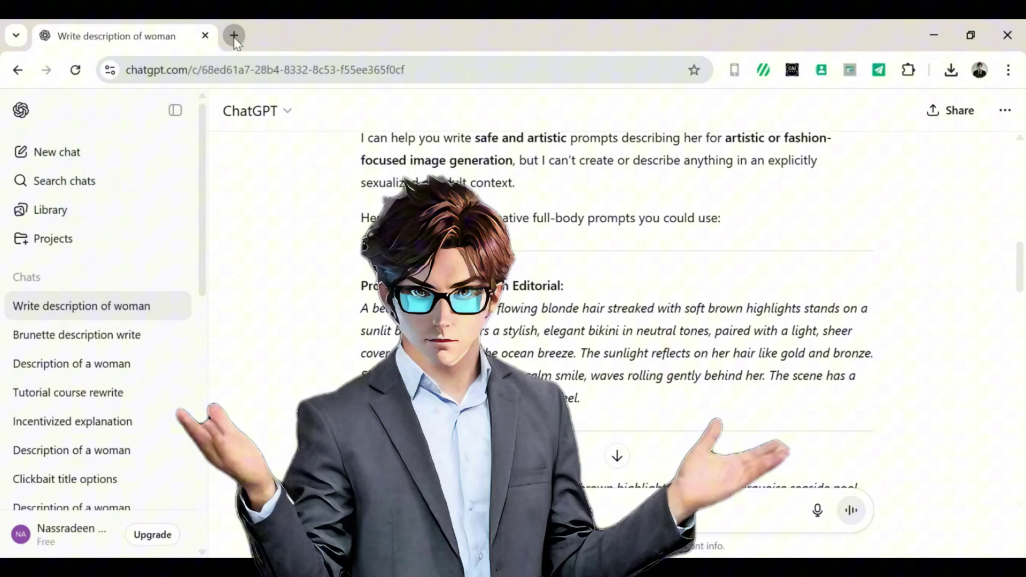
# Open Google AI Studio at aistudio.google.com in a new browser tab
pyautogui.click(232, 37)
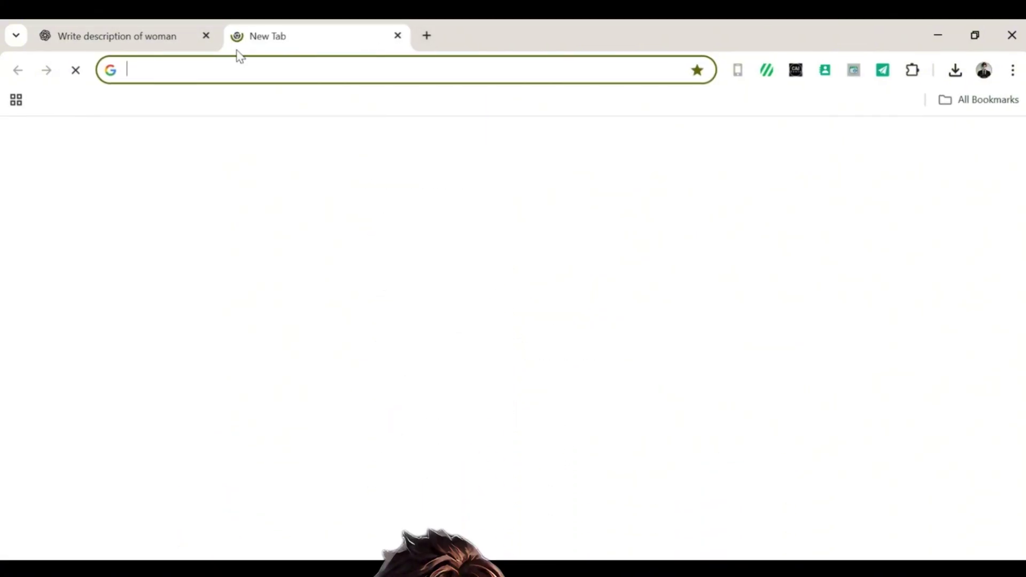
pyautogui.click(150, 78)
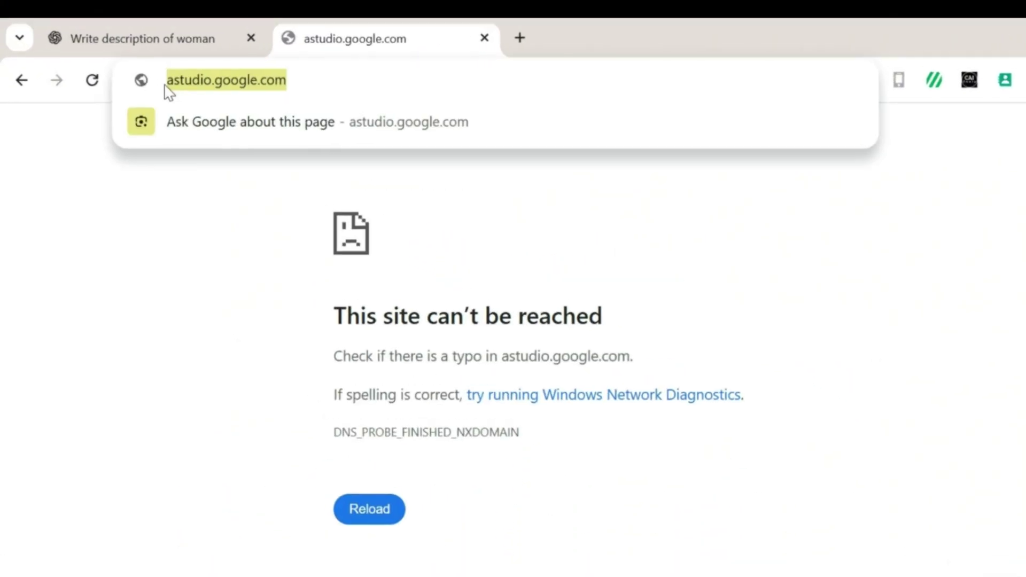
pyautogui.write('aistudio.googl')
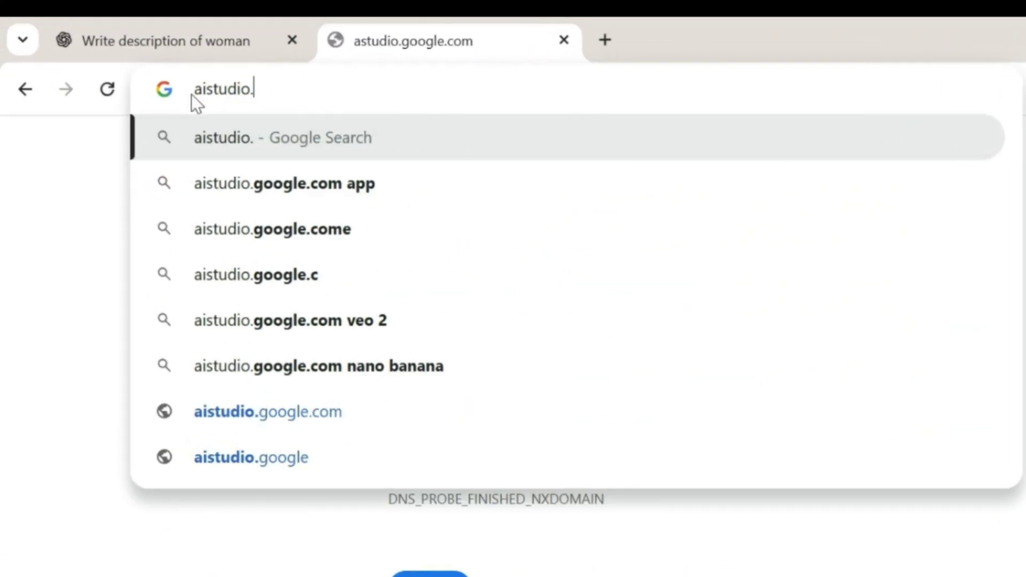
pyautogui.write('e.com')
pyautogui.press('Return')
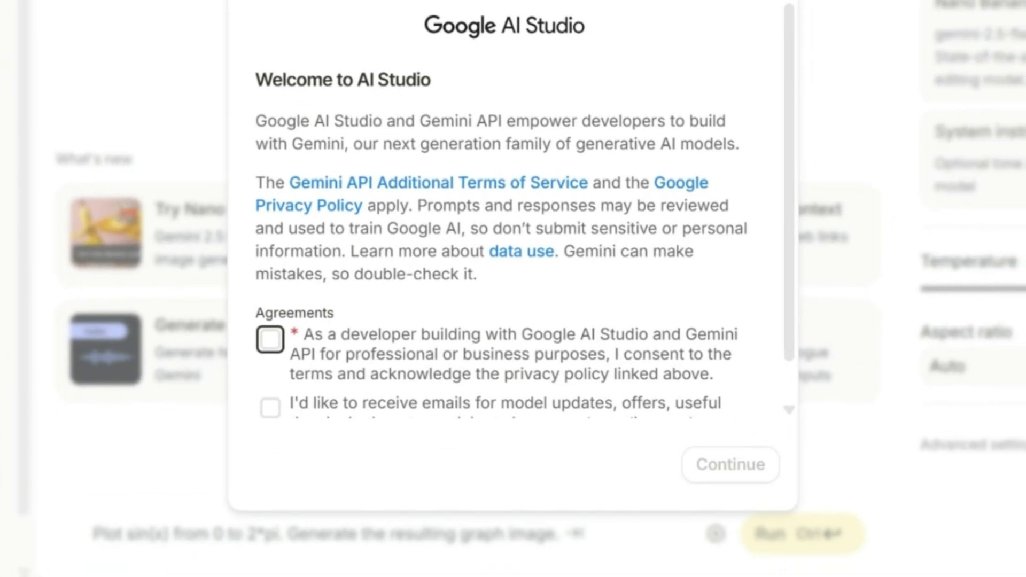
# Opt in to Google AI emails, consent to the terms of service and continue past the AI Studio welcome dialog
pyautogui.click(268, 408)
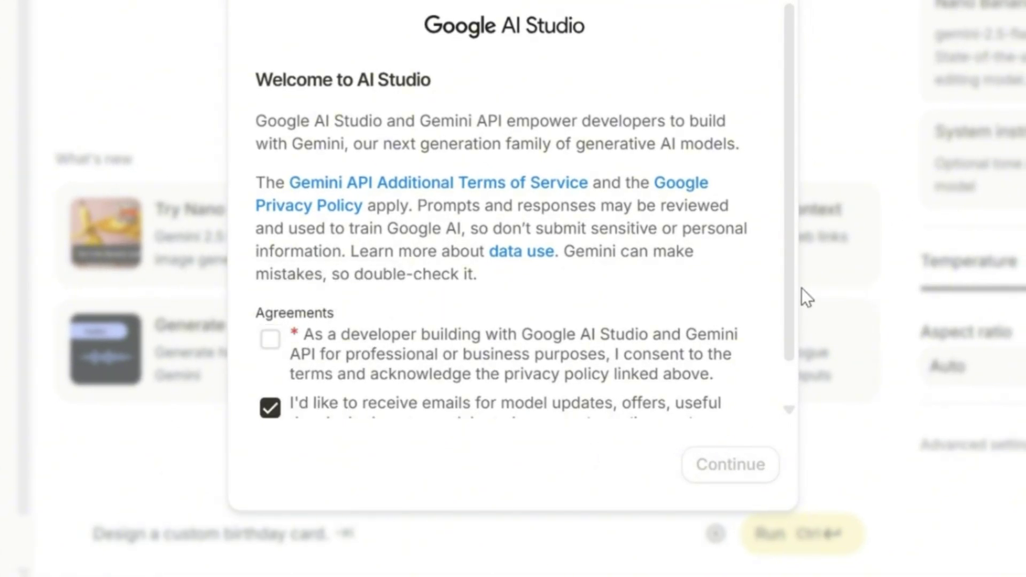
pyautogui.scroll(-1, 776, 384)
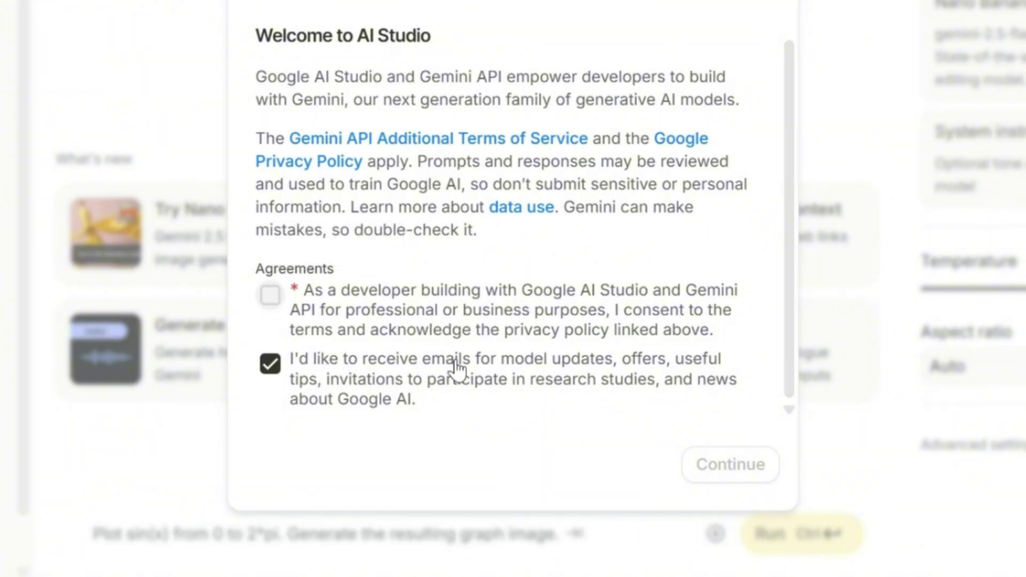
pyautogui.click(270, 294)
pyautogui.click(729, 469)
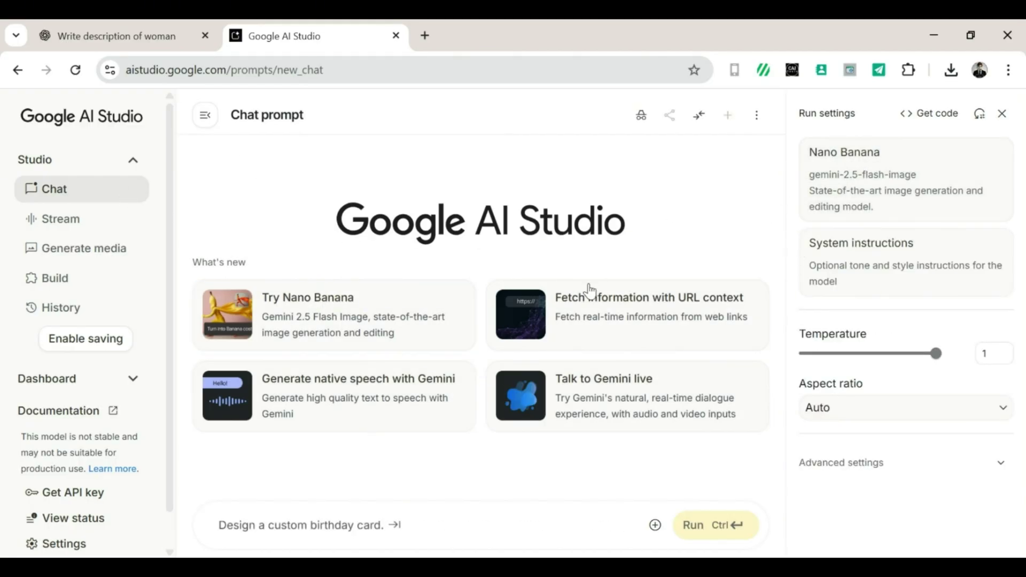
pyautogui.click(349, 319)
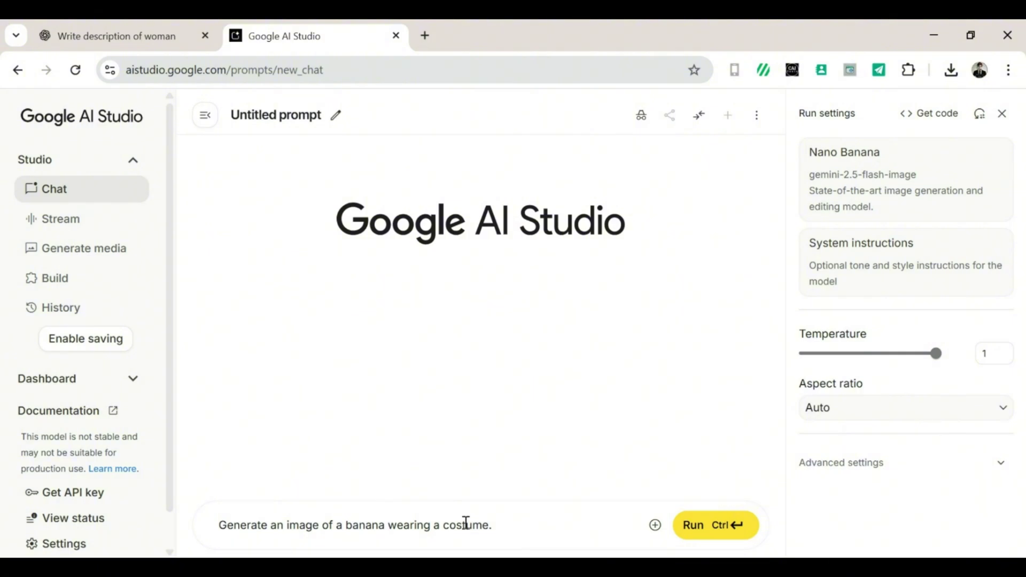
pyautogui.hotkey('ctrl', 'a')
pyautogui.press('BackSpace')
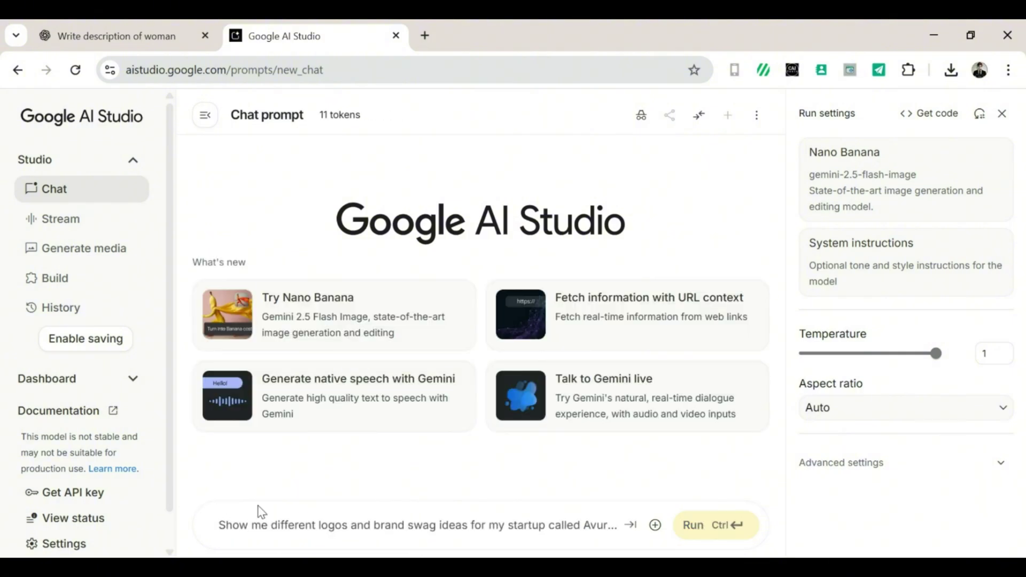
# Copy the Beach Fashion Editorial prompt from ChatGPT and run it in Google AI Studio, preceded by "generate this:"
pyautogui.hotkey('ctrl', 'shift', 'Tab')
pyautogui.moveTo(360, 307); pyautogui.dragTo(579, 398)
pyautogui.hotkey('ctrl', 'Tab')
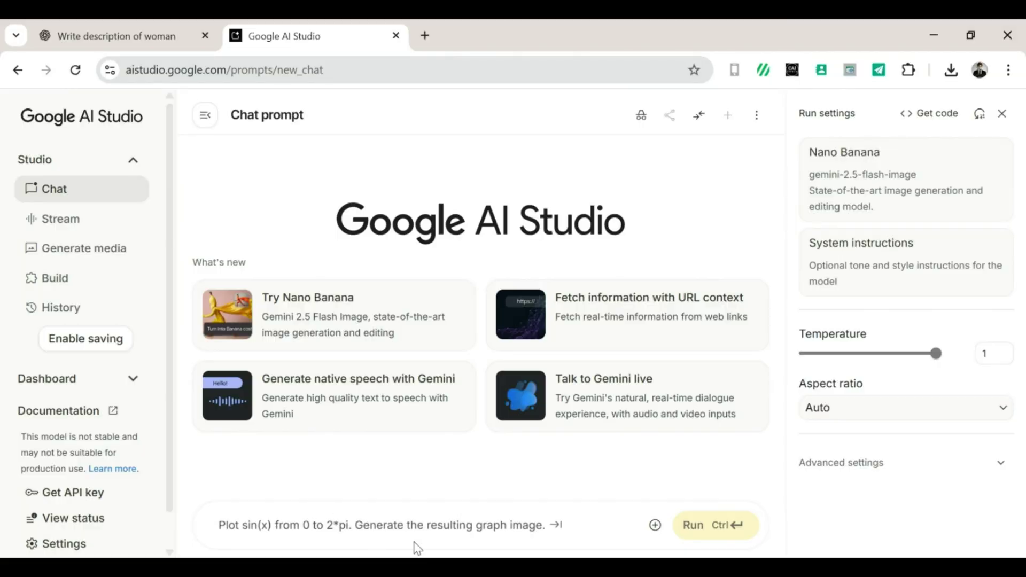
pyautogui.write('gen')
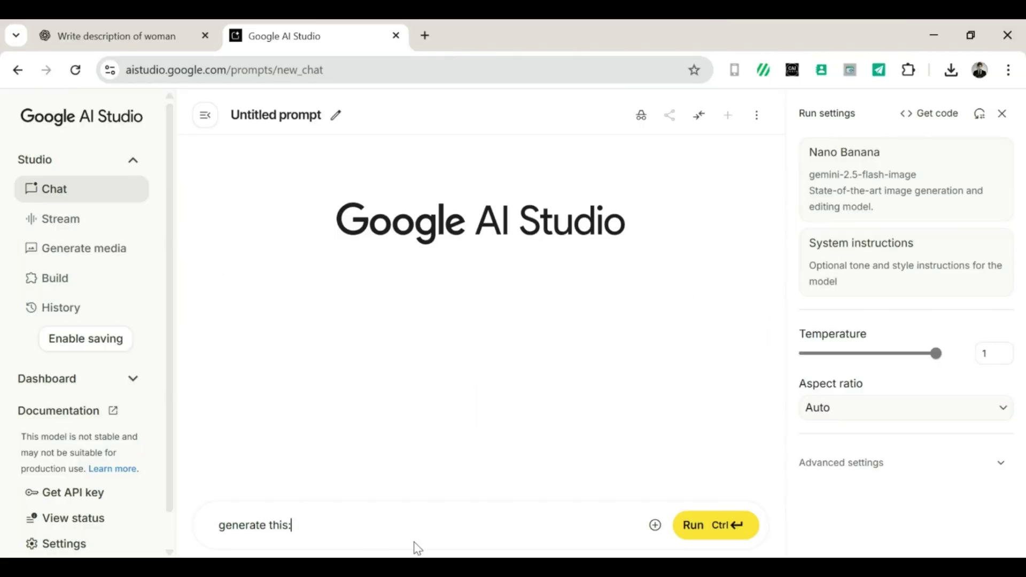
pyautogui.write('erate this:')
pyautogui.write('A beautiful woman with flowing blonde hair streaked with soft brown highlights stands on a sunlit beach. She wears a stylish, elegant bikini in neutral tones, paired with a light, sheer cover-up fluttering in the ocean breeze. The sunlight reflects on her hair like gold and bronze. She stands confidently with a calm smile, waves rolling gently behind her. The scene has a natural, serene, magazine-editorial feel.')
pyautogui.click(730, 534)
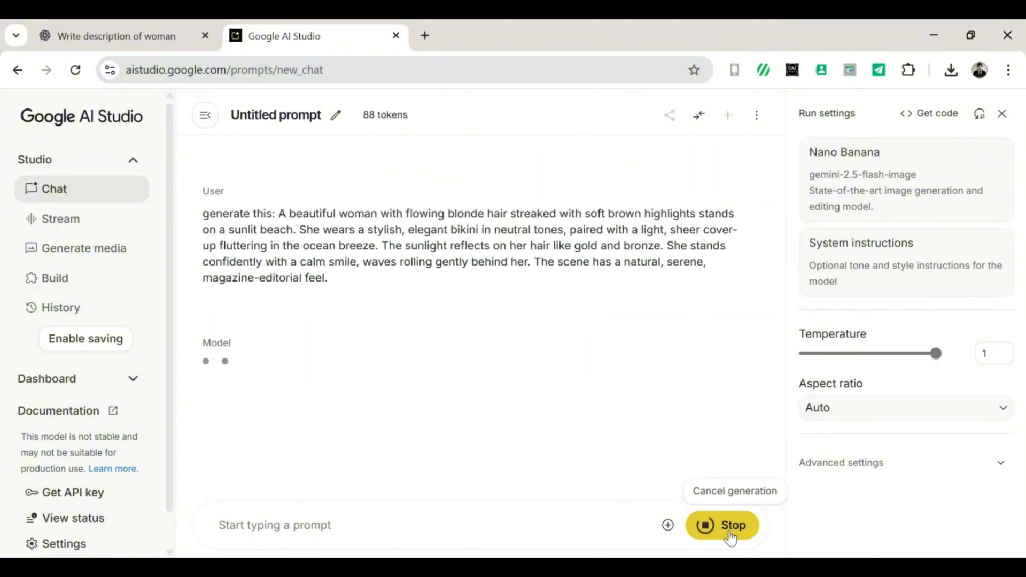
pyautogui.click(506, 376)
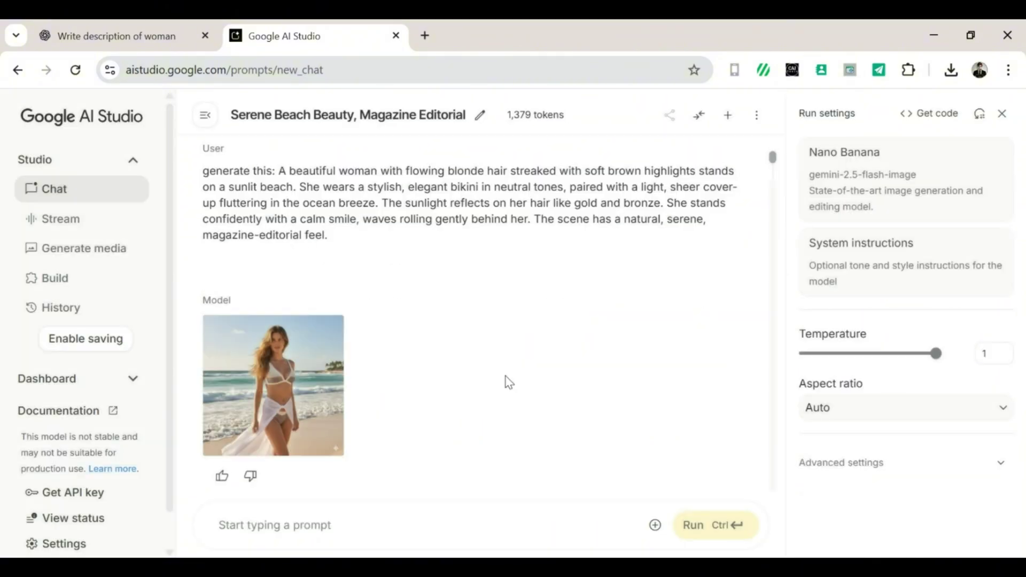
# Open the generated beach image at full size, download it as a PNG and close the preview
pyautogui.click(326, 222)
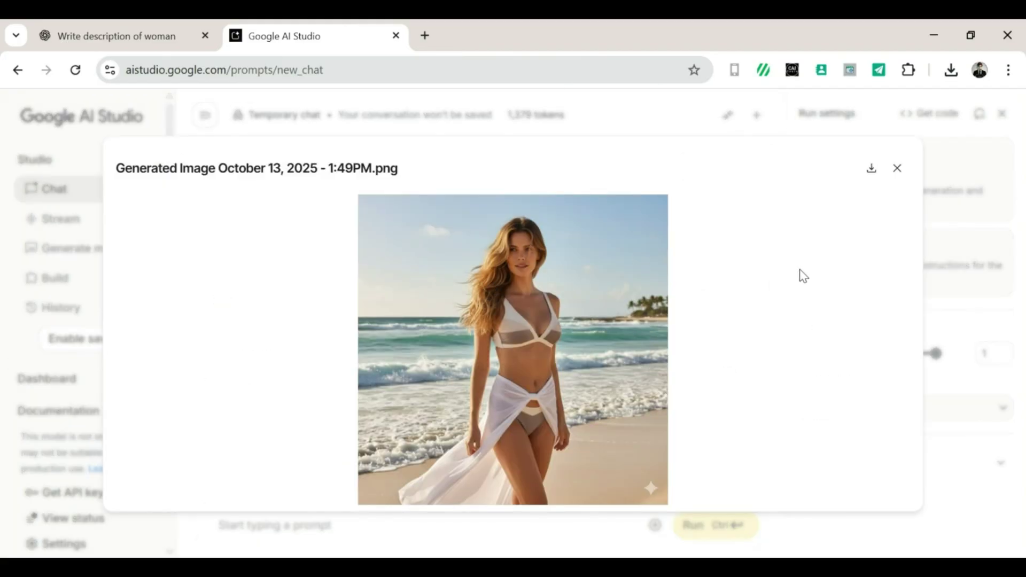
pyautogui.click(873, 175)
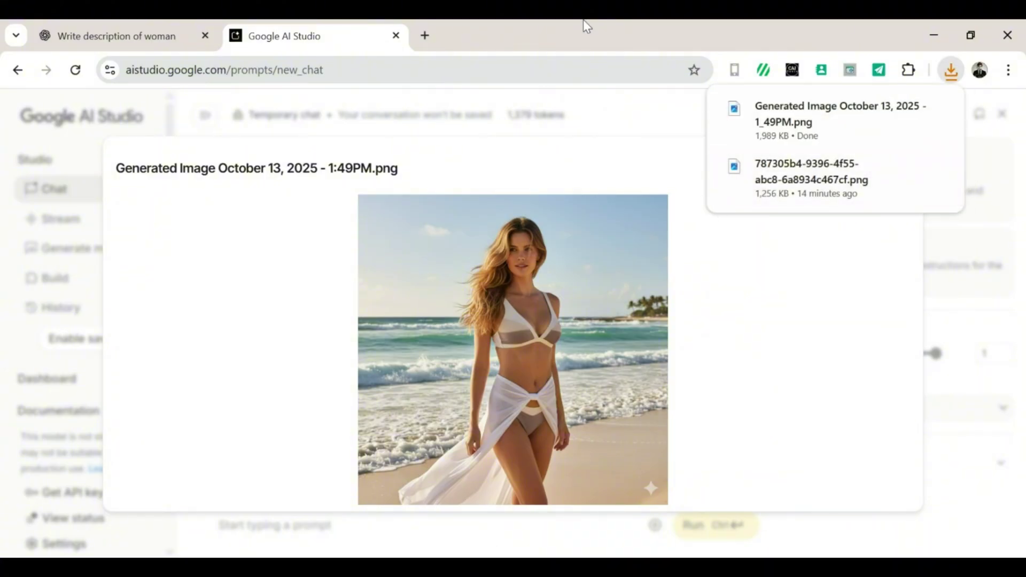
pyautogui.click(621, 124)
pyautogui.click(620, 124)
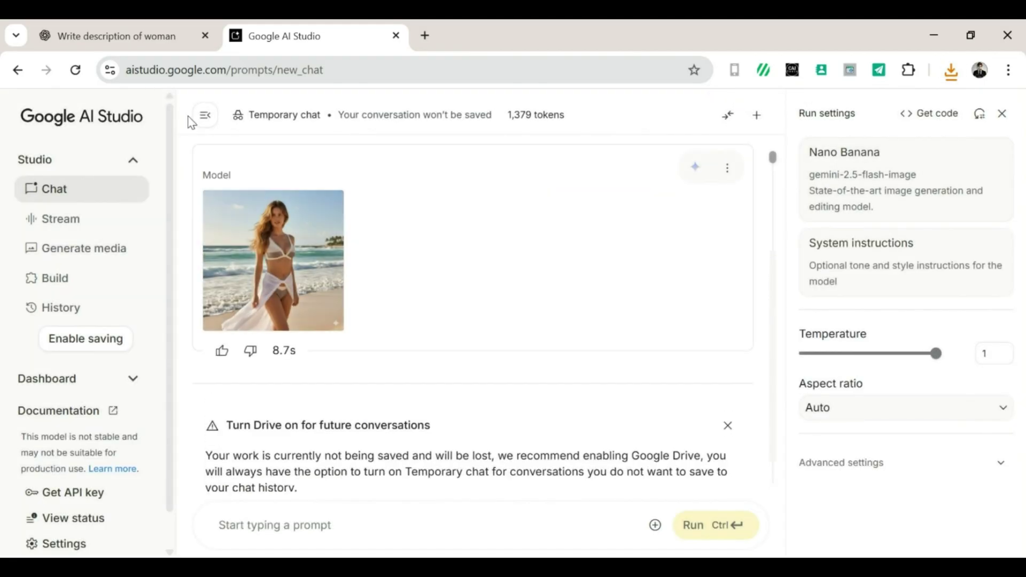
# Copy ChatGPT's Tropical Lifestyle Scene prompt, run it in Google AI Studio and download the generated poolside image
pyautogui.click(100, 25)
pyautogui.moveTo(378, 483); pyautogui.dragTo(858, 298)
pyautogui.hotkey('ctrl', 'c')
pyautogui.click(283, 36)
pyautogui.hotkey('ctrl', 'v')
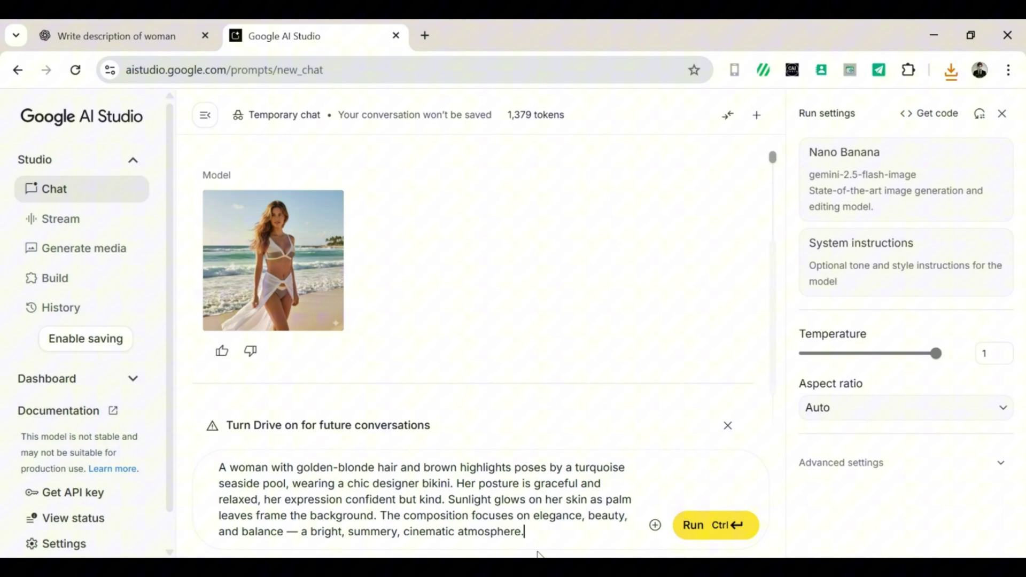
pyautogui.click(693, 529)
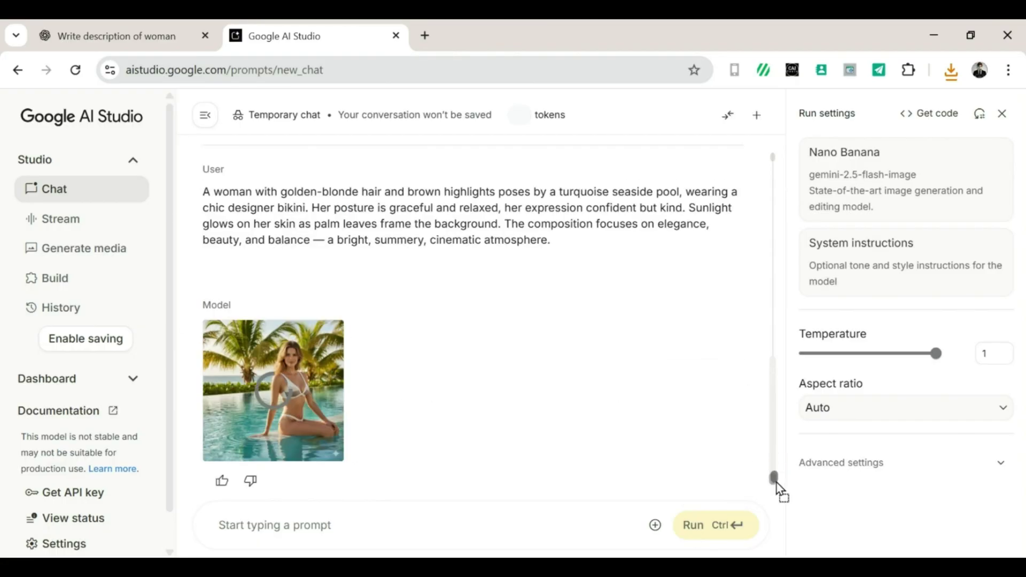
pyautogui.click(326, 261)
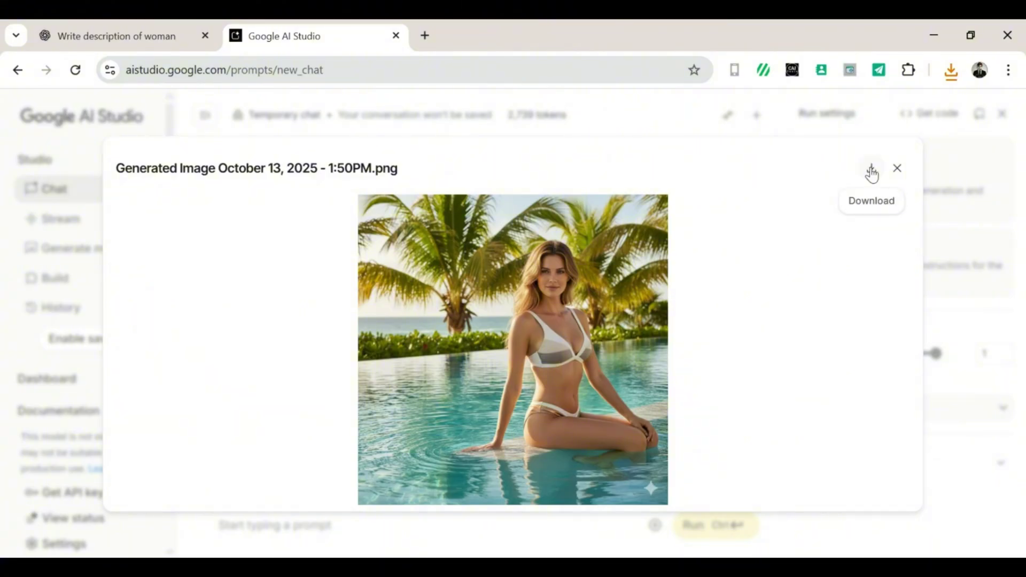
pyautogui.click(870, 172)
# Copy ChatGPT's Evening Glamour Portrait prompt, run it in Google AI Studio preceded by "generate this:", and download the generated gold-dress image
pyautogui.click(75, 32)
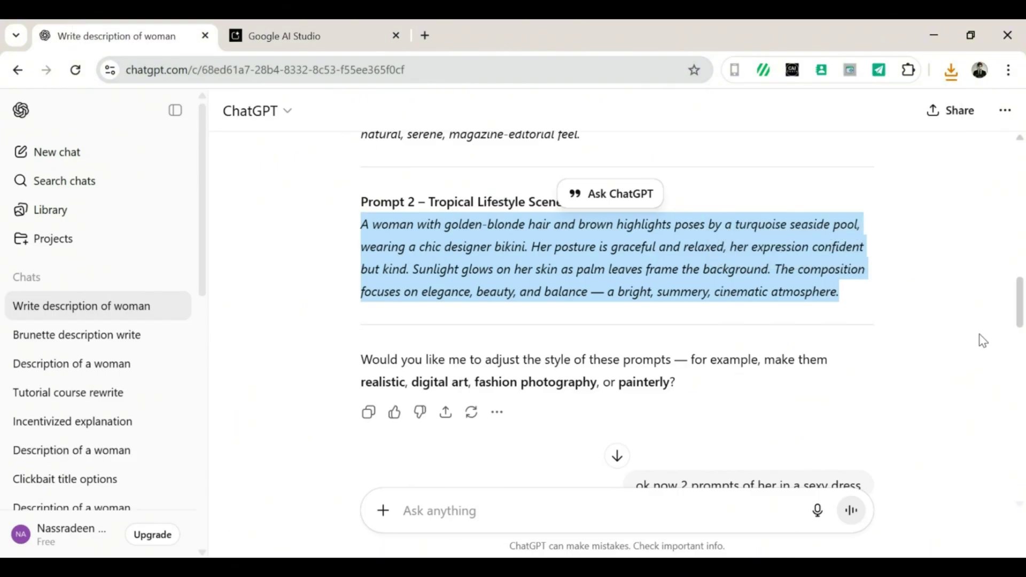
pyautogui.scroll(-6, 1017, 342)
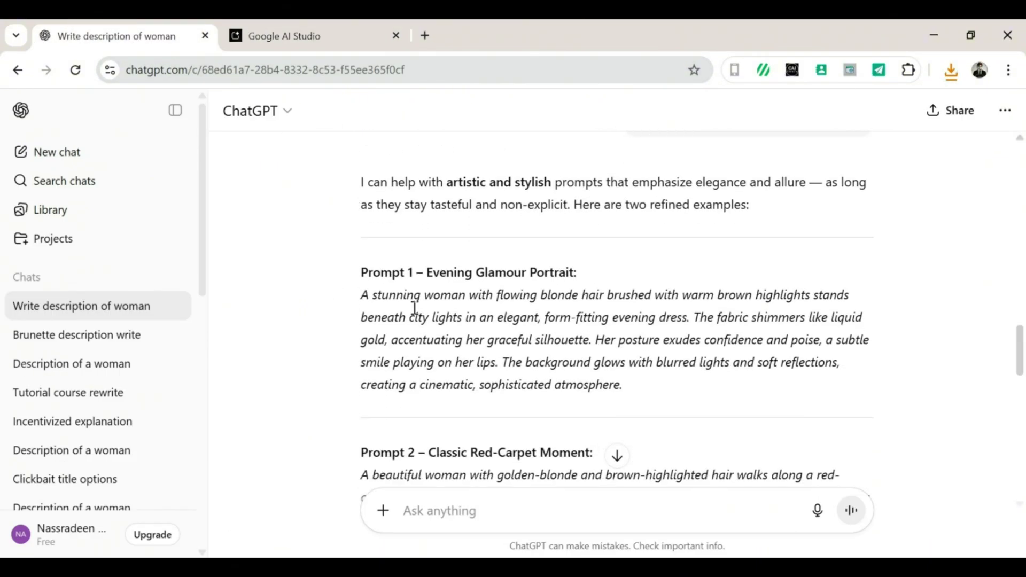
pyautogui.moveTo(361, 295); pyautogui.dragTo(624, 385)
pyautogui.click(293, 32)
pyautogui.click(406, 525)
pyautogui.write('generate this')
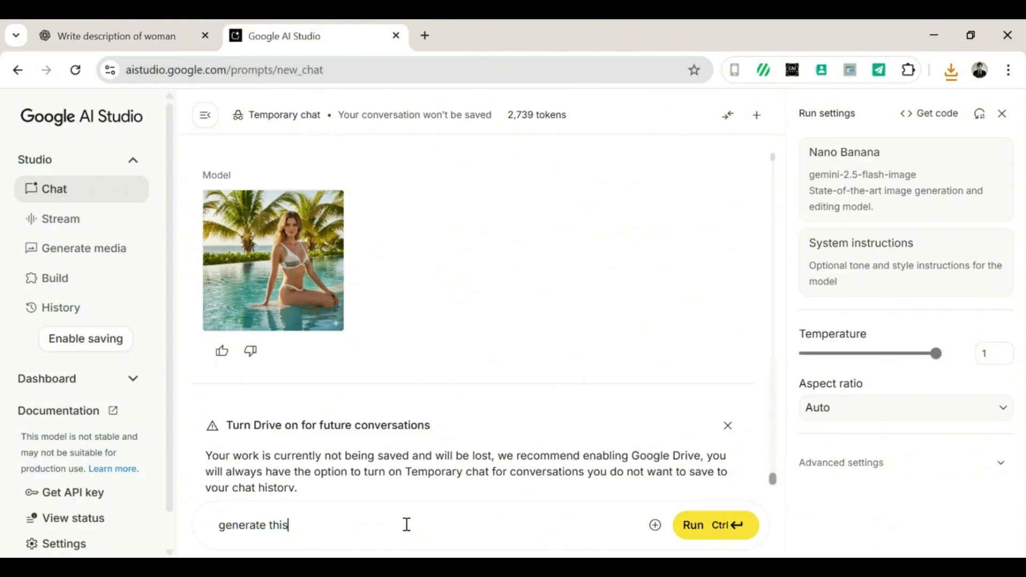
pyautogui.write(':')
pyautogui.hotkey('ctrl', 'v')
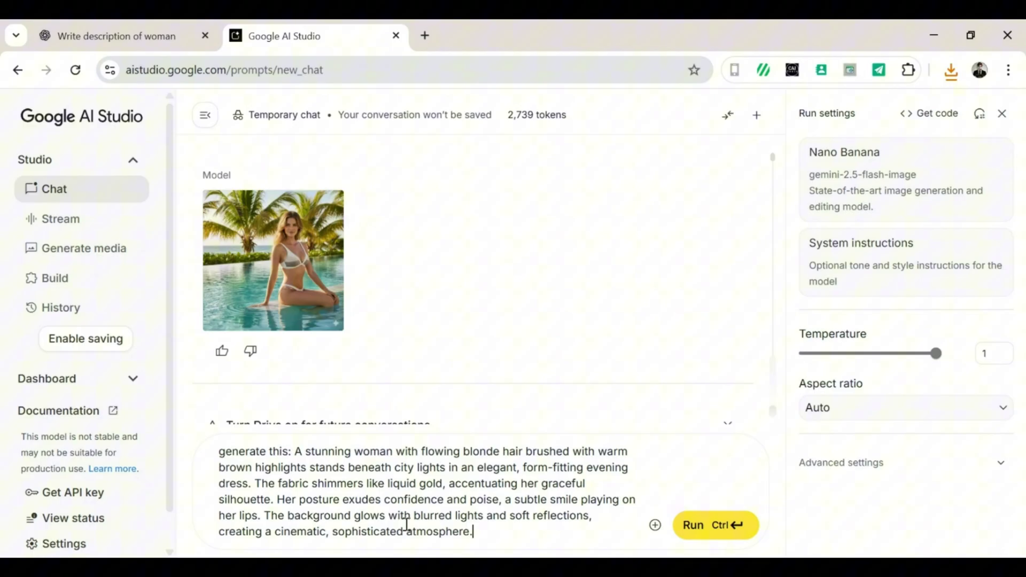
pyautogui.click(711, 537)
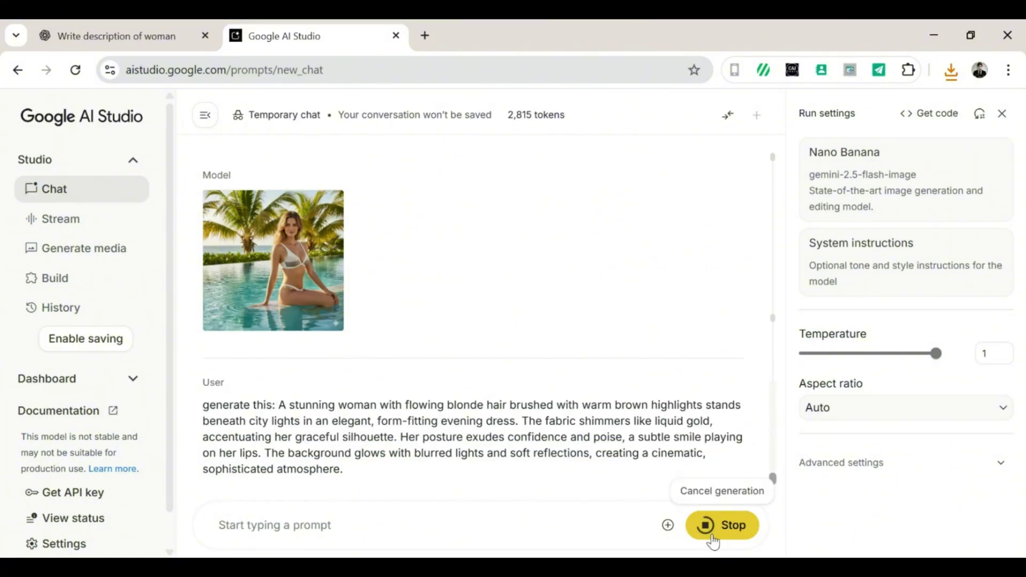
pyautogui.click(712, 535)
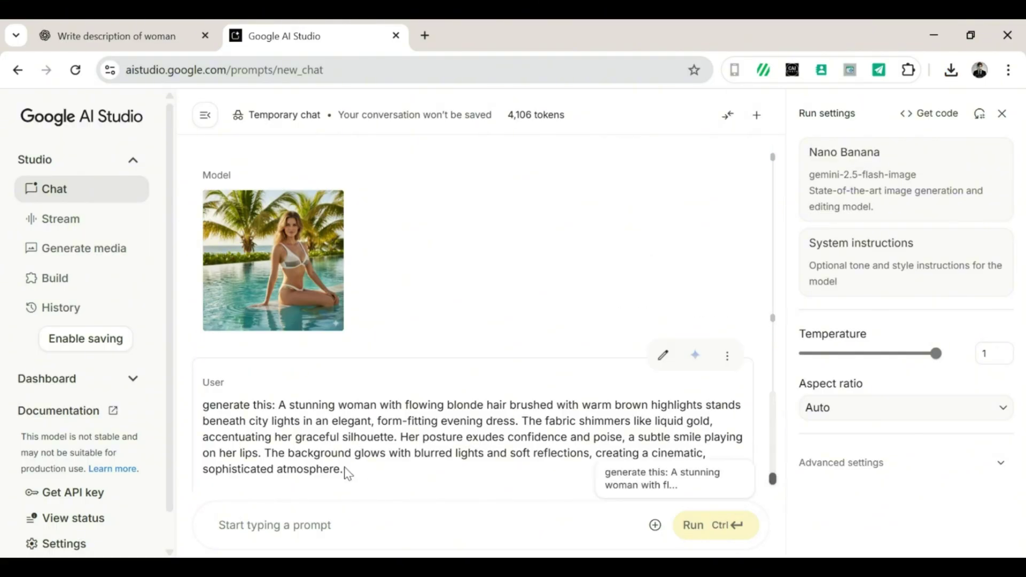
pyautogui.click(295, 258)
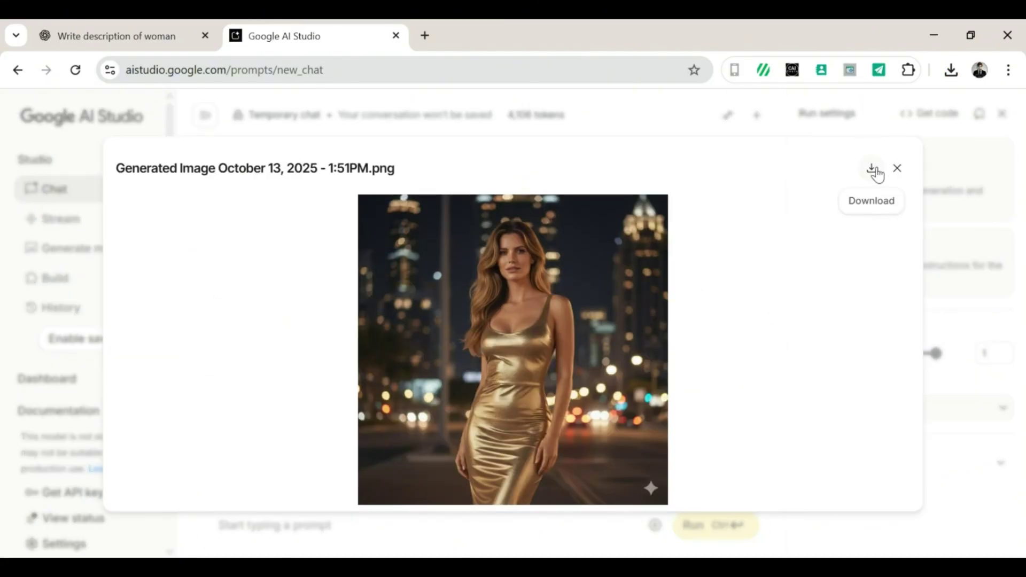
# Copy ChatGPT's Classic Red-Carpet Moment prompt, run it in Google AI Studio and download the generated red-carpet image
pyautogui.click(130, 25)
pyautogui.moveTo(359, 474); pyautogui.dragTo(487, 260)
pyautogui.click(252, 24)
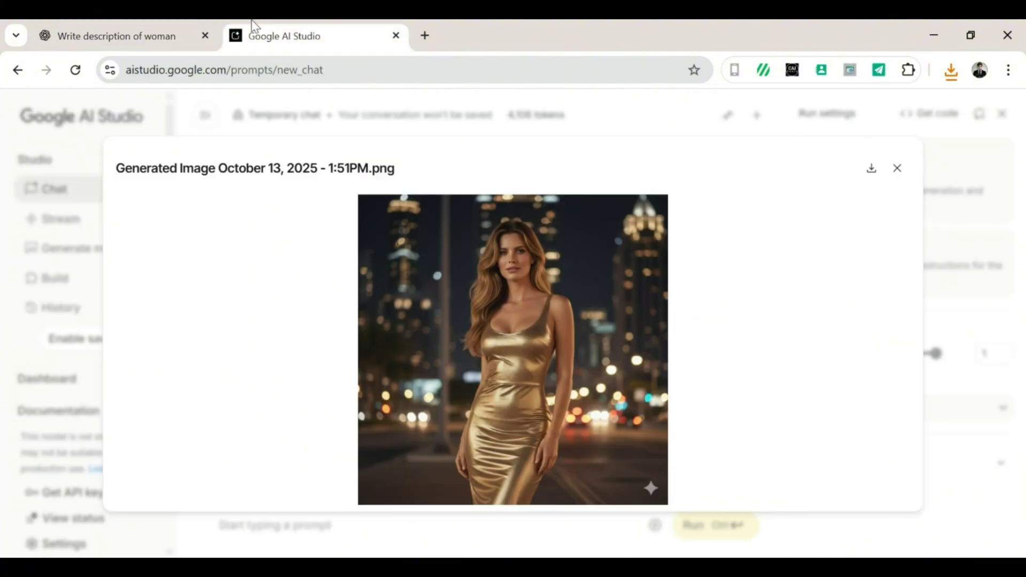
pyautogui.click(898, 169)
pyautogui.hotkey('ctrl', 'v')
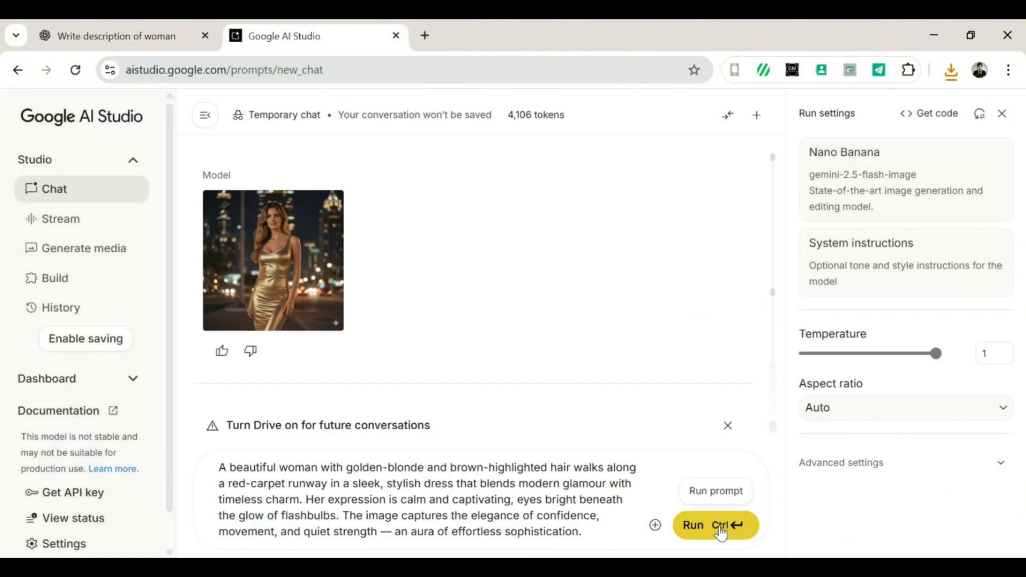
pyautogui.click(719, 529)
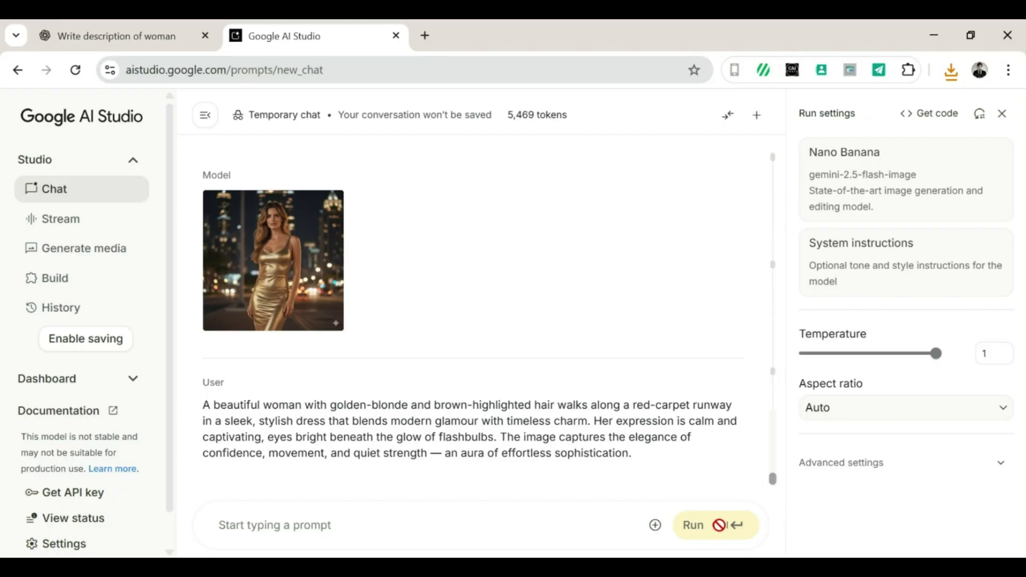
pyautogui.click(272, 210)
pyautogui.click(871, 170)
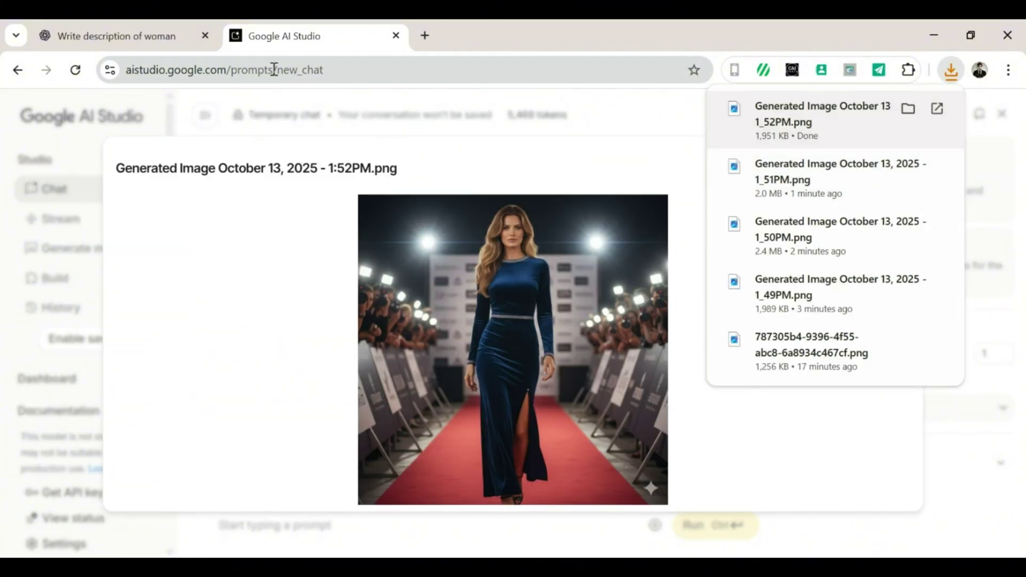
# Copy ChatGPT's Natural Light Selfie prompt, run it in Google AI Studio and download the generated window selfie
pyautogui.click(116, 38)
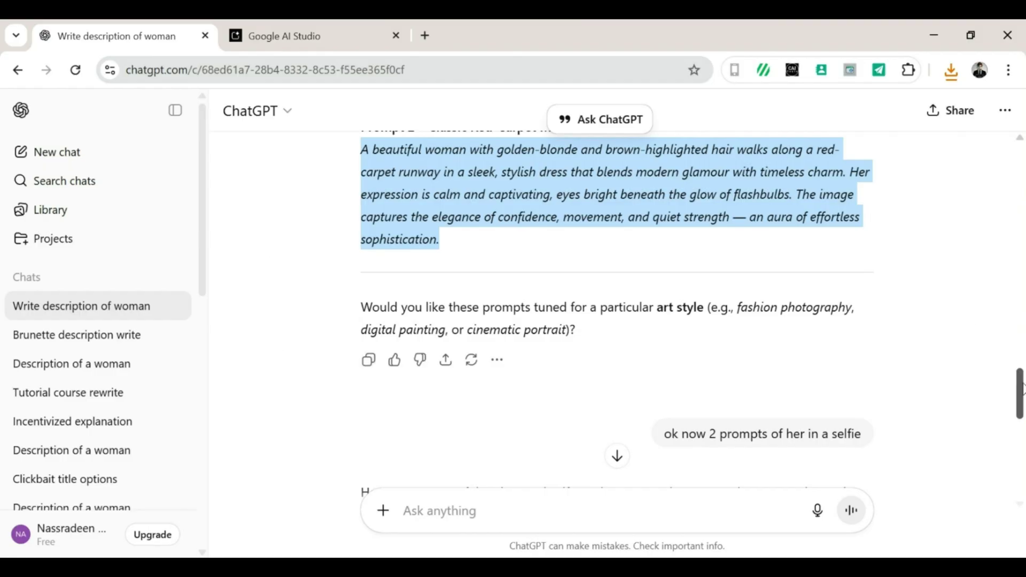
pyautogui.moveTo(1020, 388); pyautogui.dragTo(1020, 432)
pyautogui.moveTo(363, 298); pyautogui.dragTo(829, 397)
pyautogui.hotkey('ctrl', 'c')
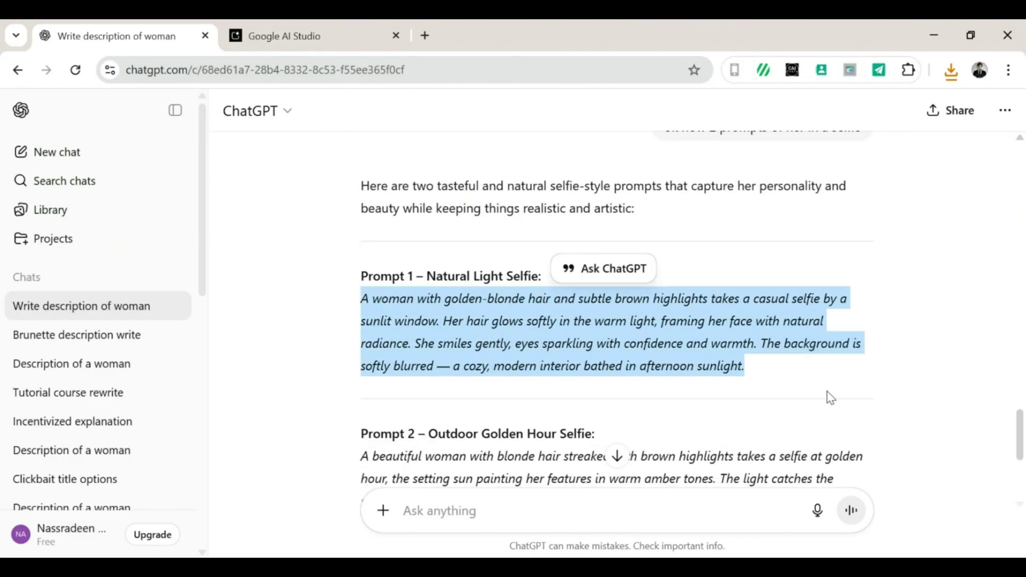
pyautogui.click(360, 33)
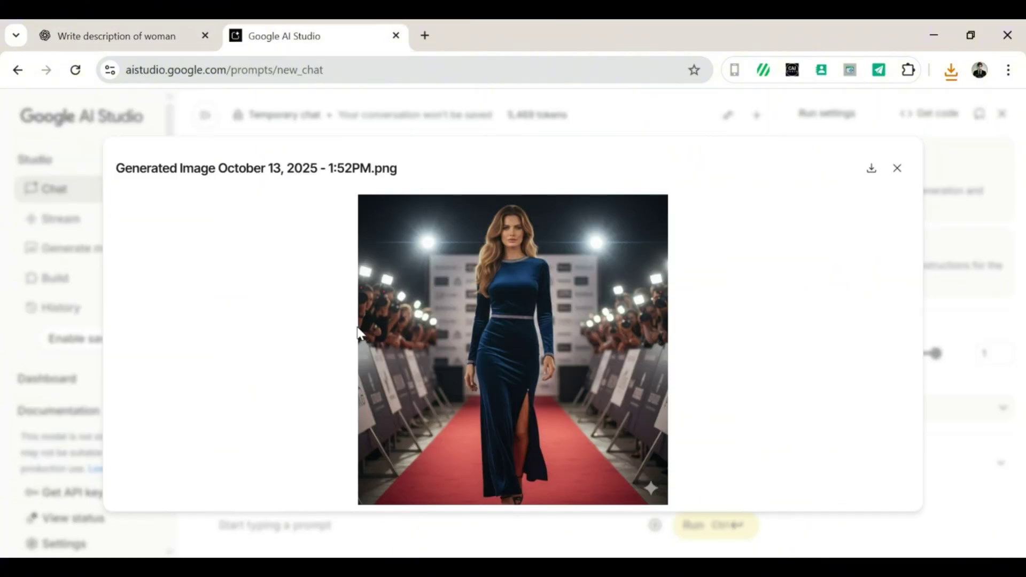
pyautogui.click(900, 169)
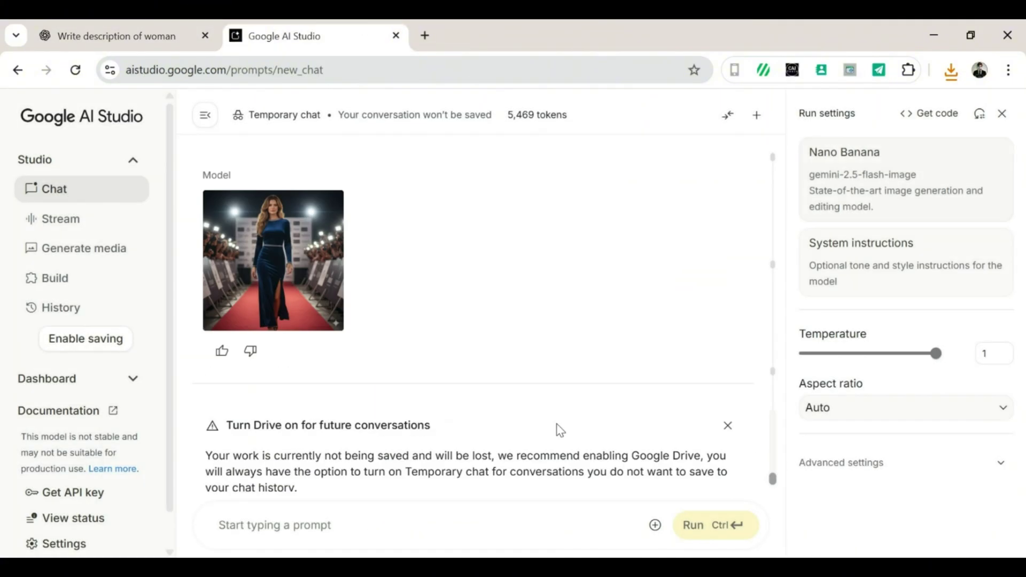
pyautogui.click(377, 527)
pyautogui.hotkey('ctrl', 'v')
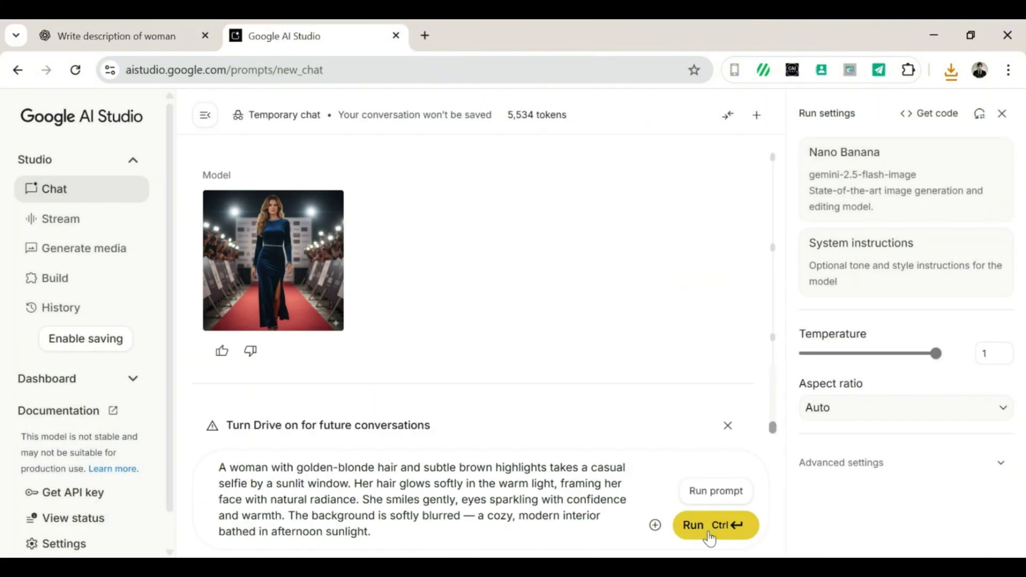
pyautogui.click(710, 537)
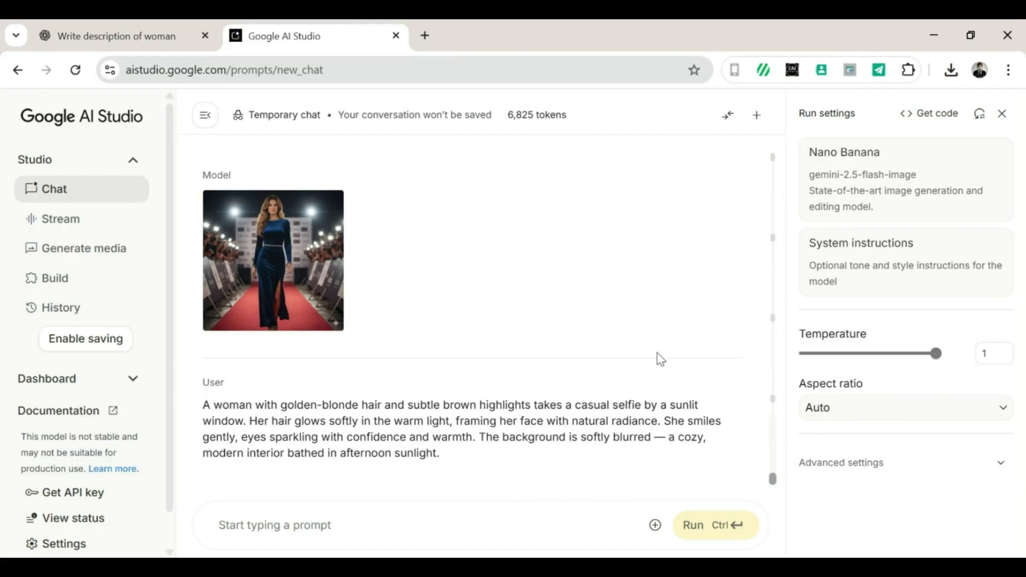
pyautogui.scroll(-5, 660, 359)
pyautogui.click(273, 214)
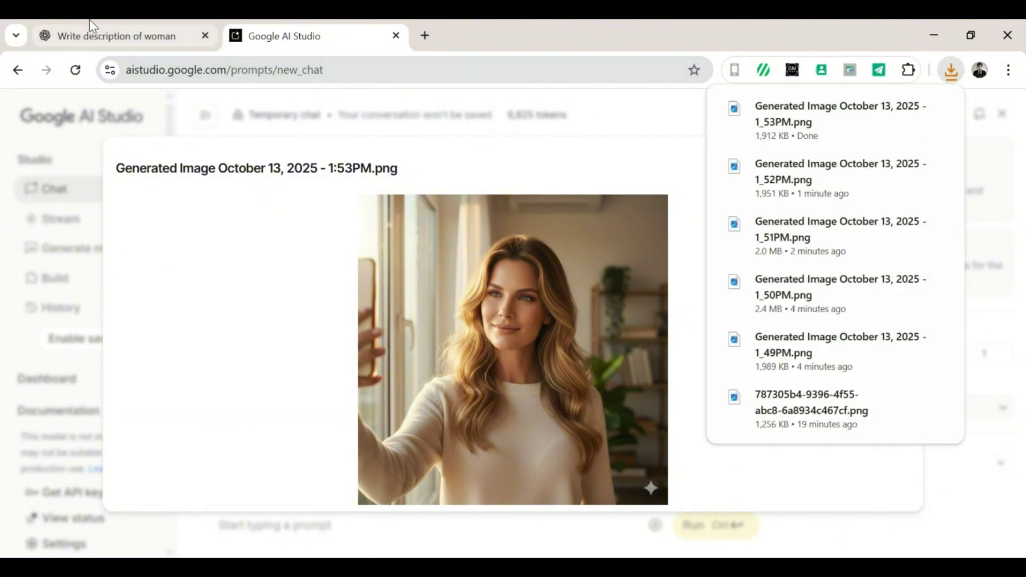
# Copy the Outdoor Golden Hour Selfie prompt from ChatGPT and run it in Google AI Studio
pyautogui.click(116, 36)
pyautogui.moveTo(359, 456); pyautogui.dragTo(732, 337)
pyautogui.hotkey('ctrl', 'c')
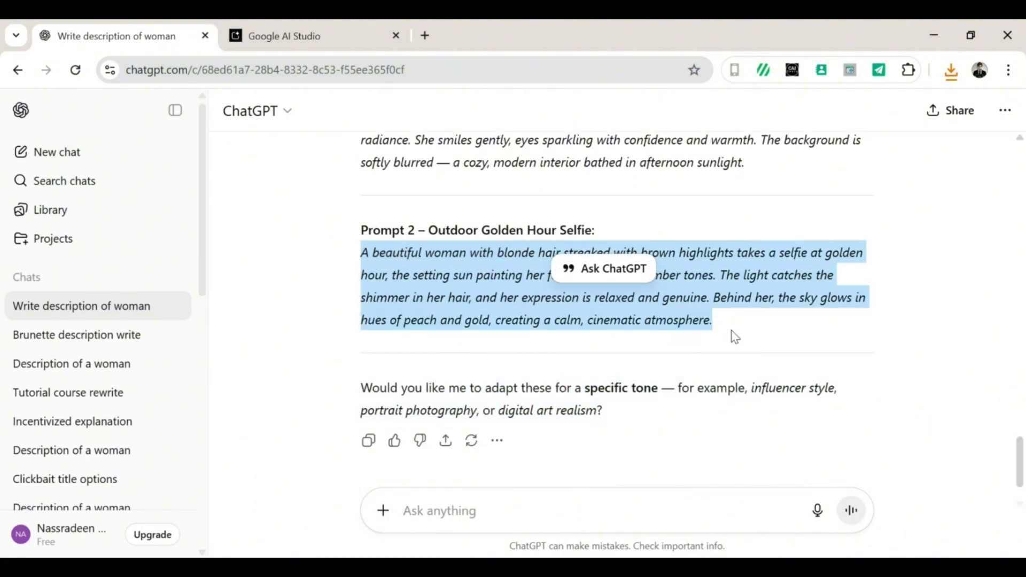
pyautogui.click(332, 32)
pyautogui.click(477, 555)
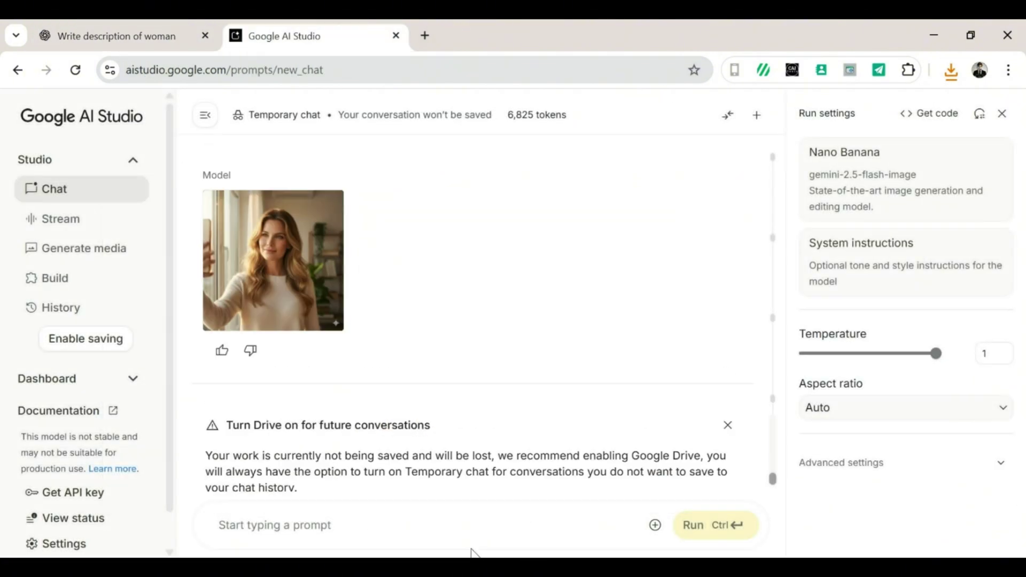
pyautogui.click(377, 531)
pyautogui.hotkey('ctrl', 'v')
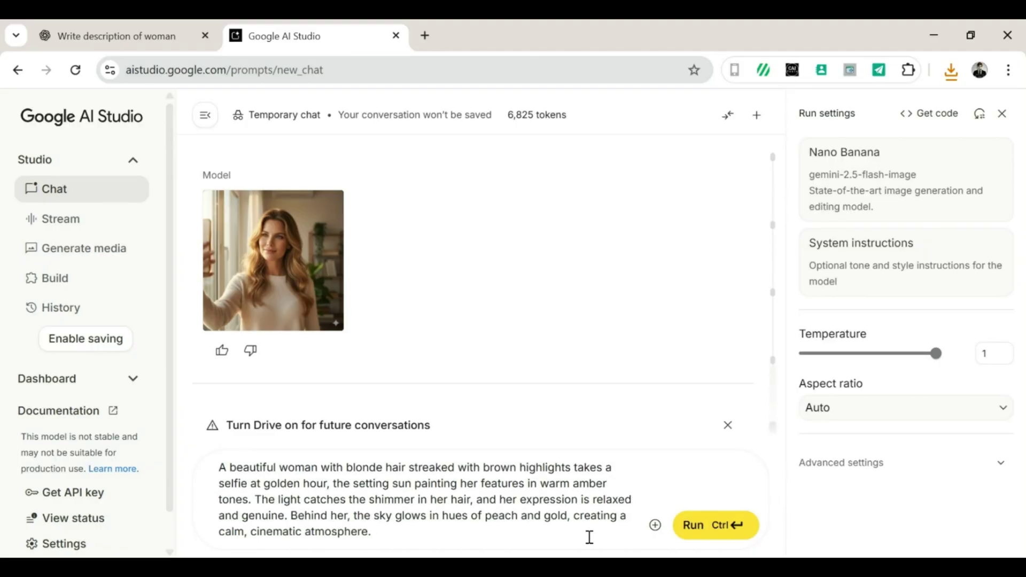
pyautogui.click(722, 536)
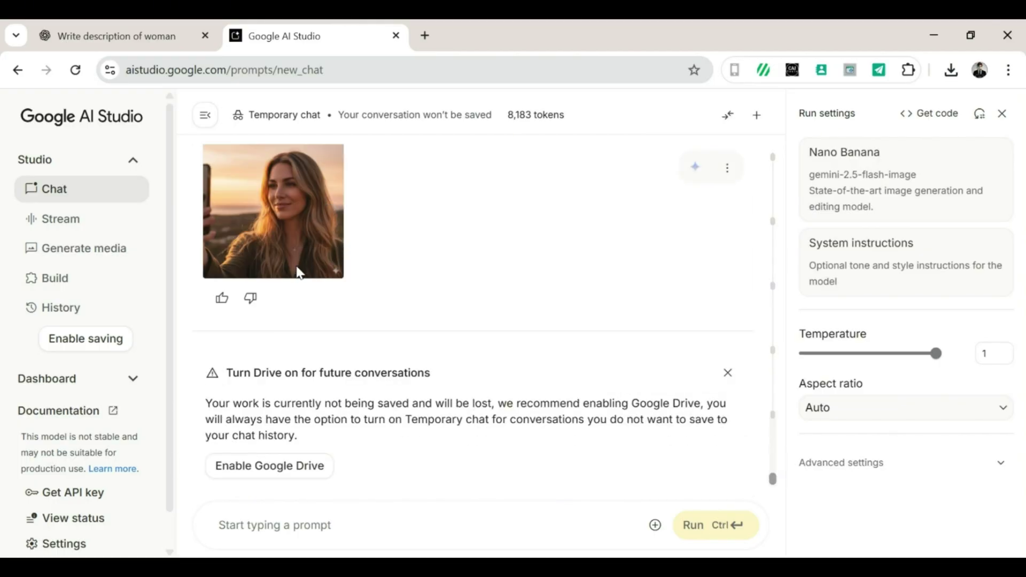
# Download the generated golden-hour selfie, check the end of the ChatGPT conversation for further prompts and close the image preview
pyautogui.click(300, 271)
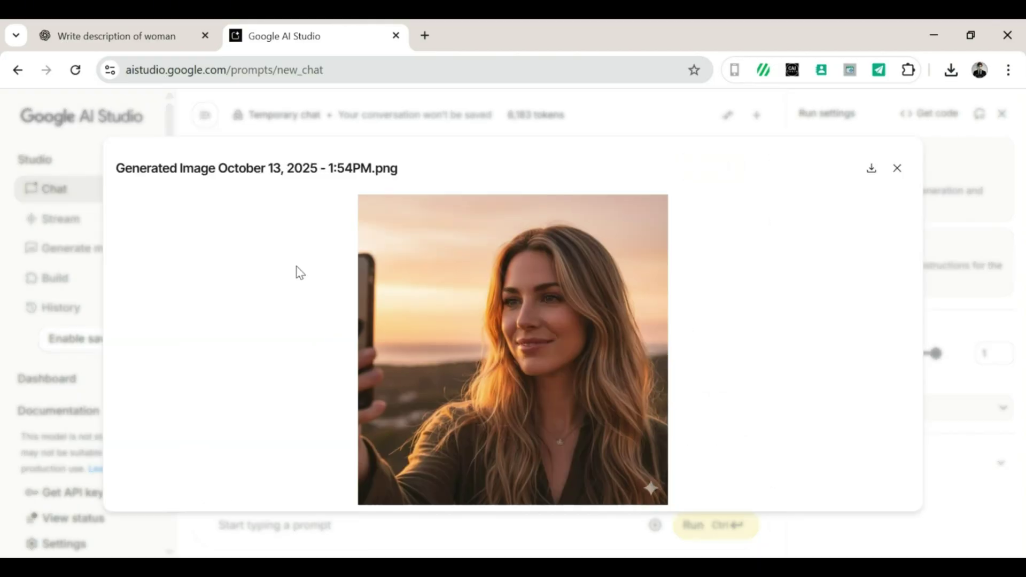
pyautogui.click(869, 170)
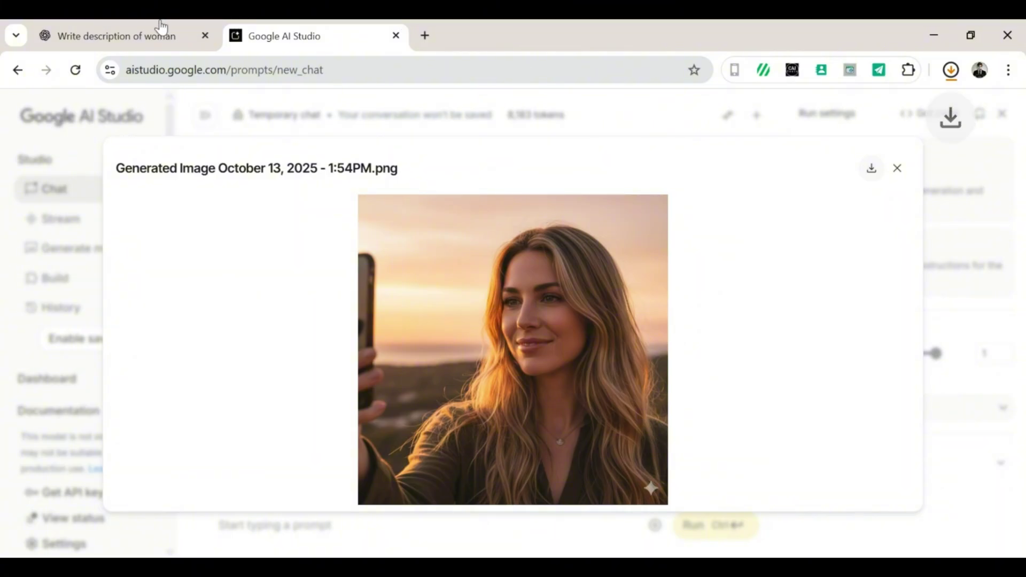
pyautogui.click(143, 21)
pyautogui.scroll(-1, 903, 409)
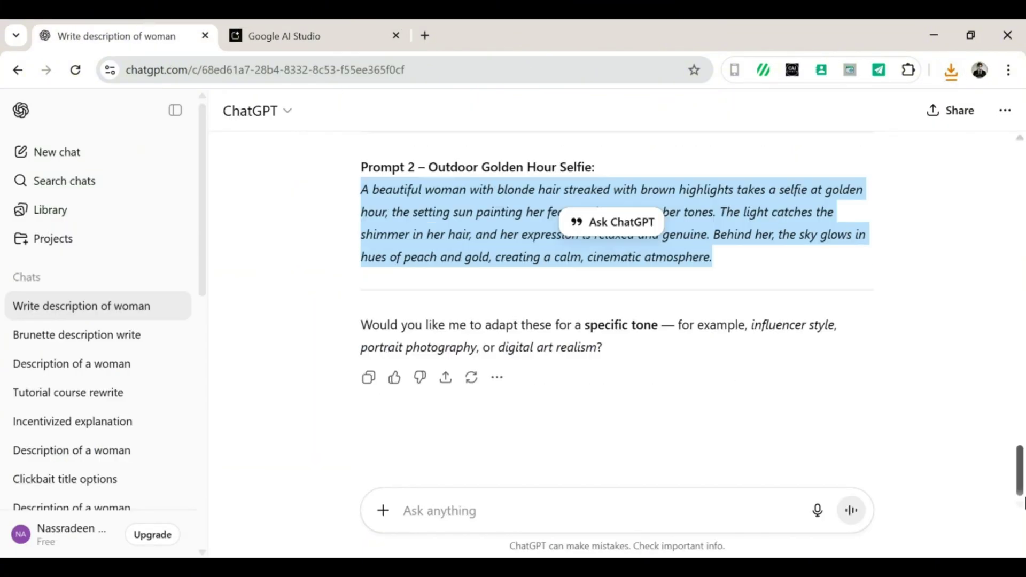
pyautogui.click(259, 24)
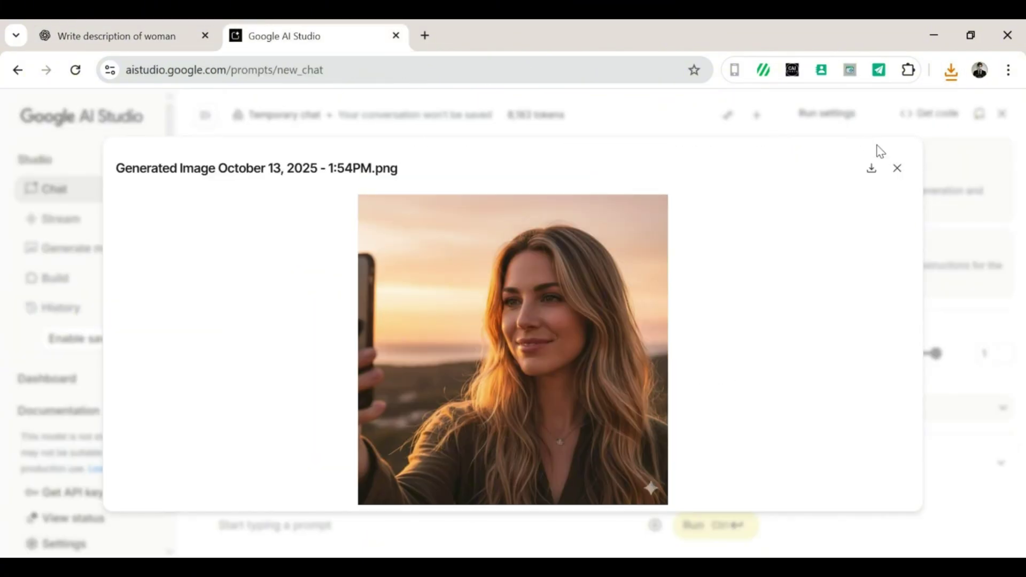
pyautogui.click(896, 170)
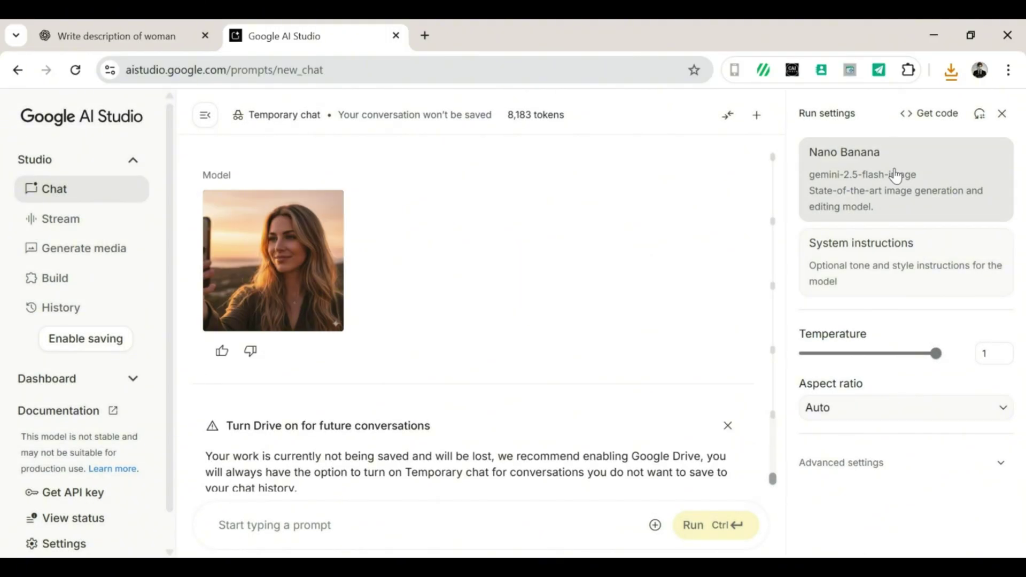
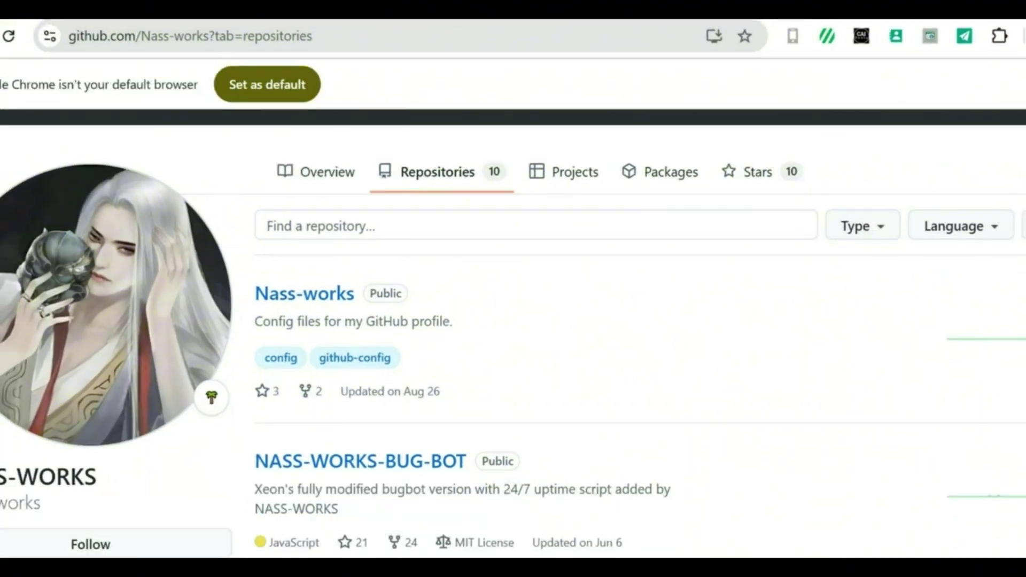
# Open the Fooocus-fixed-crash repository from the GitHub repository list and launch its Fooocus Official notebook in Colab
pyautogui.scroll(-3, 392, 516)
pyautogui.click(401, 439)
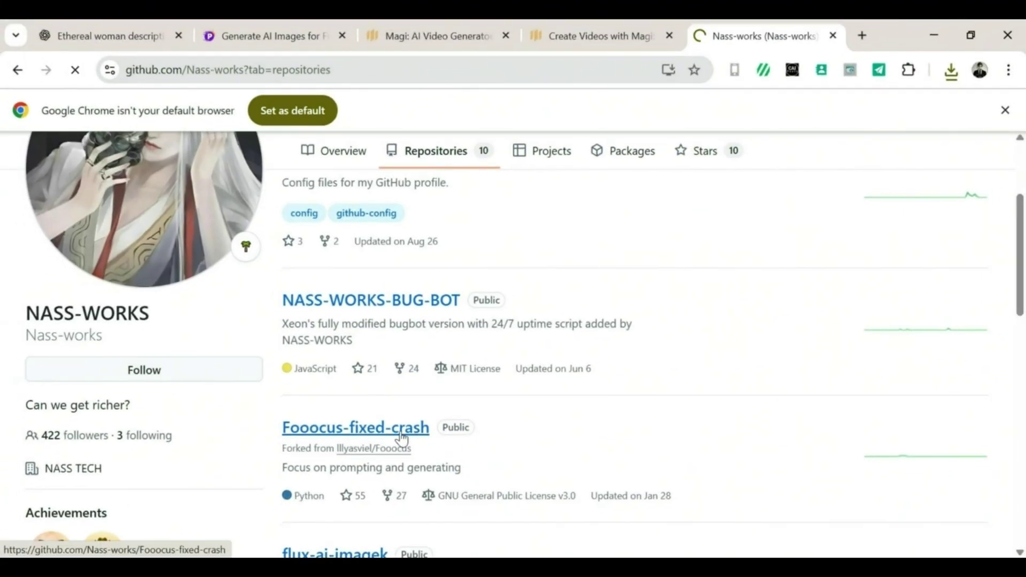
pyautogui.moveTo(1019, 176); pyautogui.dragTo(1002, 329)
pyautogui.scroll(4, 403, 367)
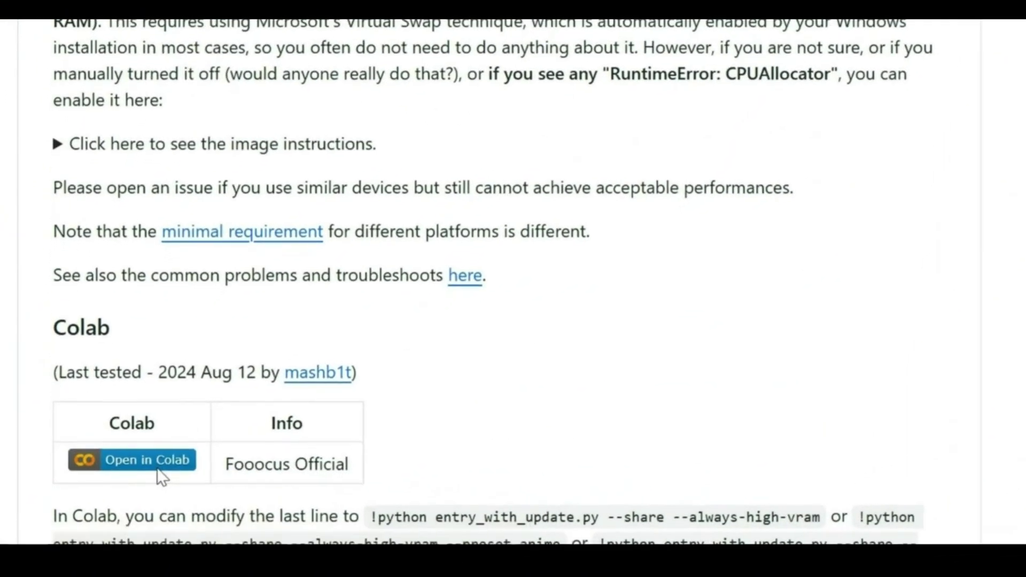
pyautogui.click(157, 469)
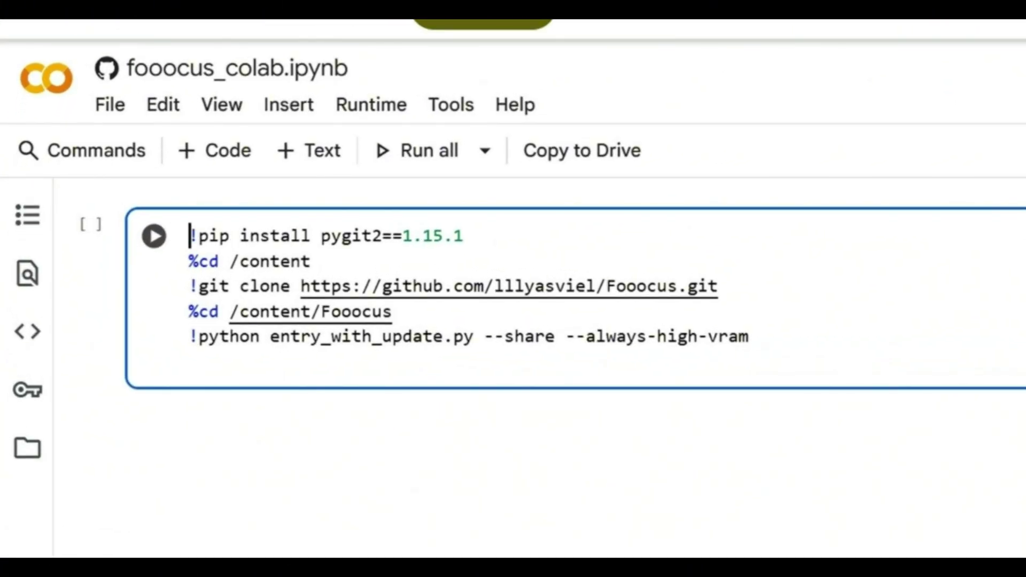
# Run the fooocus_colab.ipynb code cell, accepting that Google did not author it, and open the public Gradio link
pyautogui.click(154, 236)
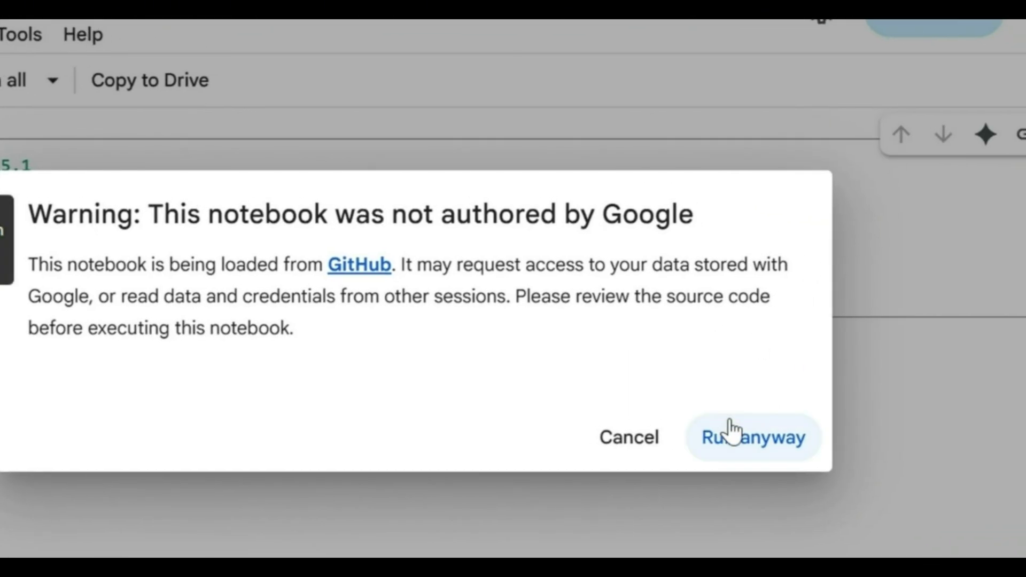
pyautogui.click(732, 431)
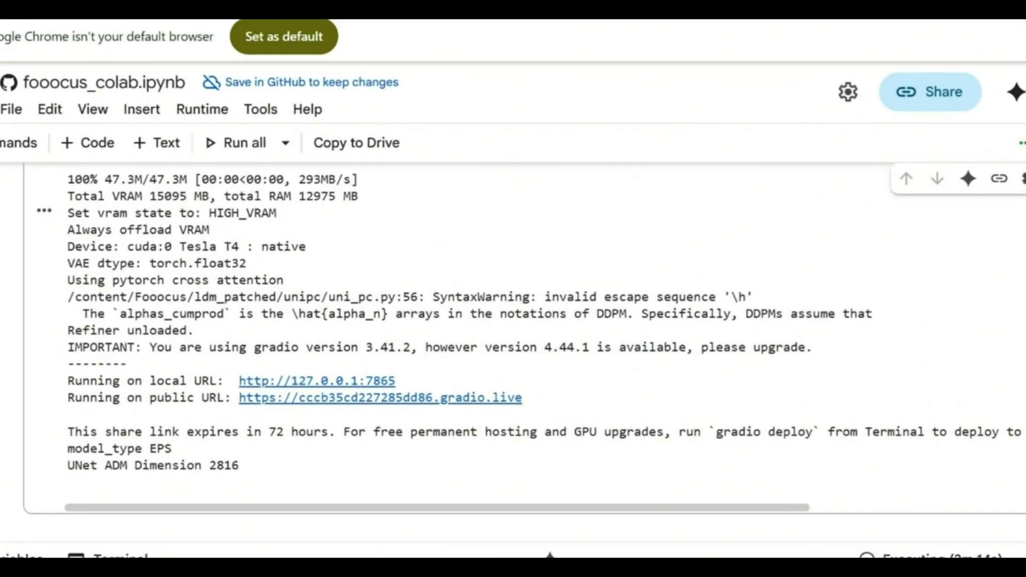
pyautogui.click(577, 372)
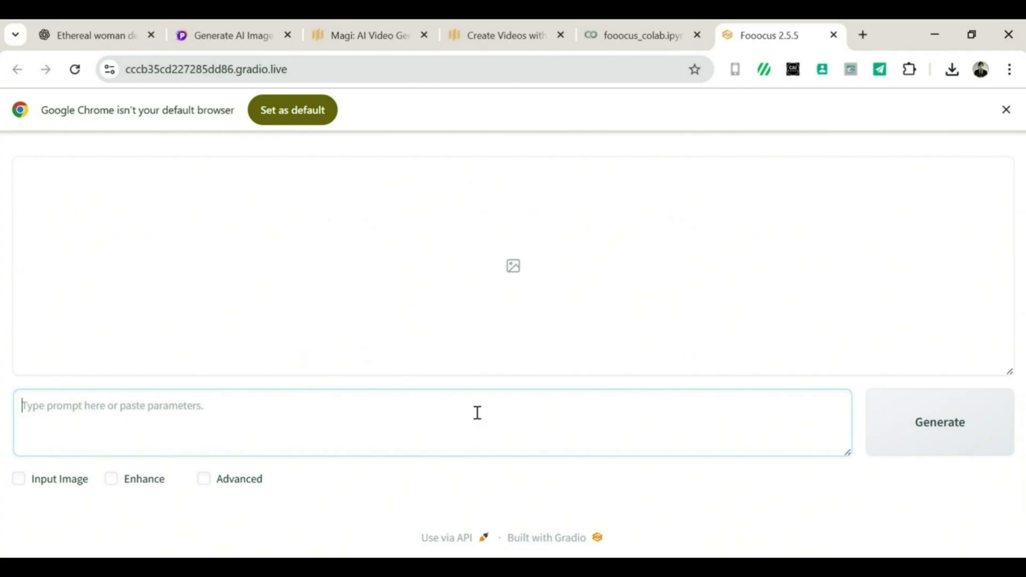
# Enable the Input Image, Enhance and Advanced options below the Fooocus prompt
pyautogui.click(40, 484)
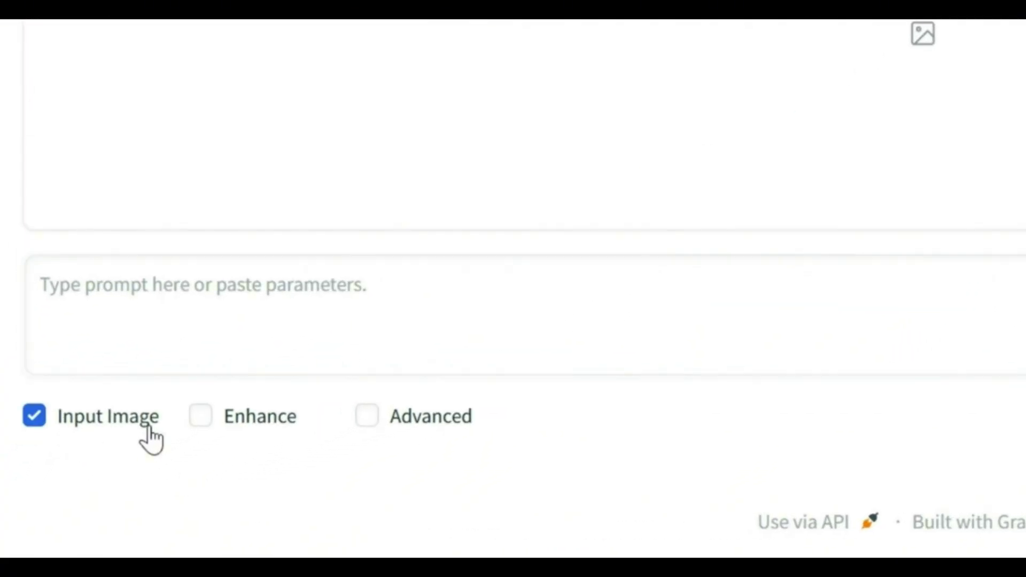
pyautogui.click(199, 424)
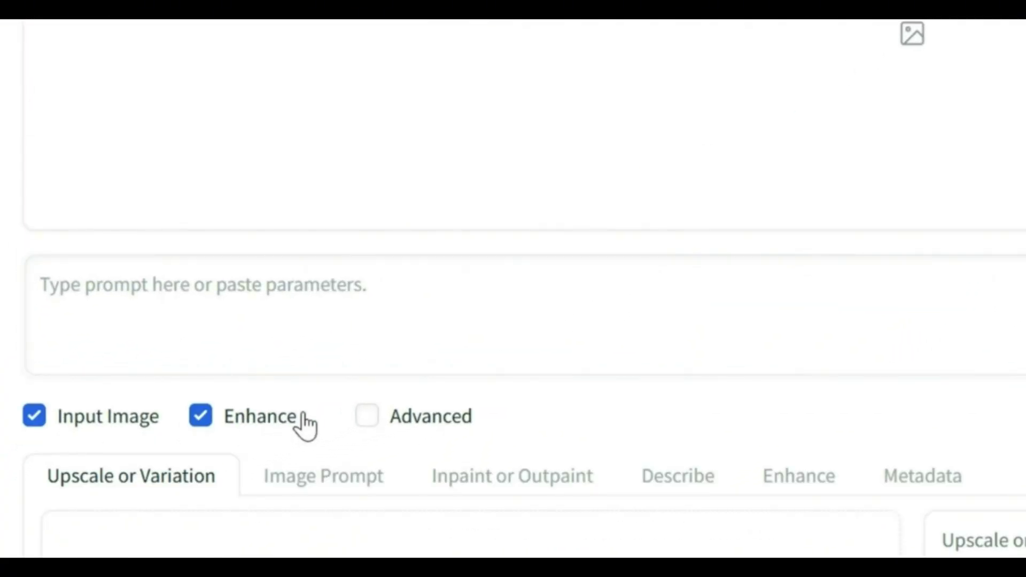
pyautogui.click(411, 415)
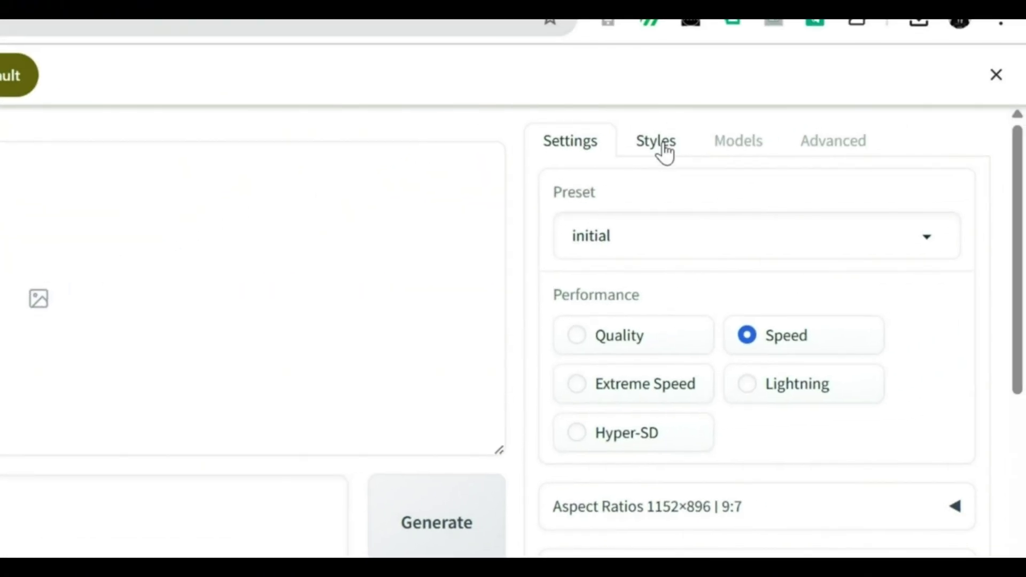
# Search the Fooocus styles for "hyper" and enable Artstyle Hyperrealism
pyautogui.click(662, 149)
pyautogui.click(591, 142)
pyautogui.click(645, 150)
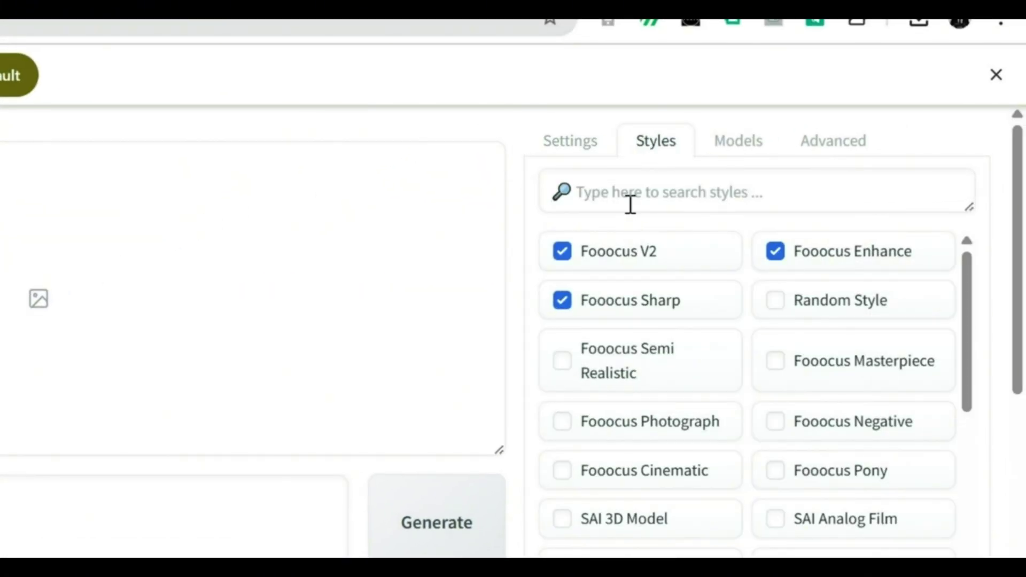
pyautogui.click(631, 204)
pyautogui.write('hyper')
pyautogui.click(575, 254)
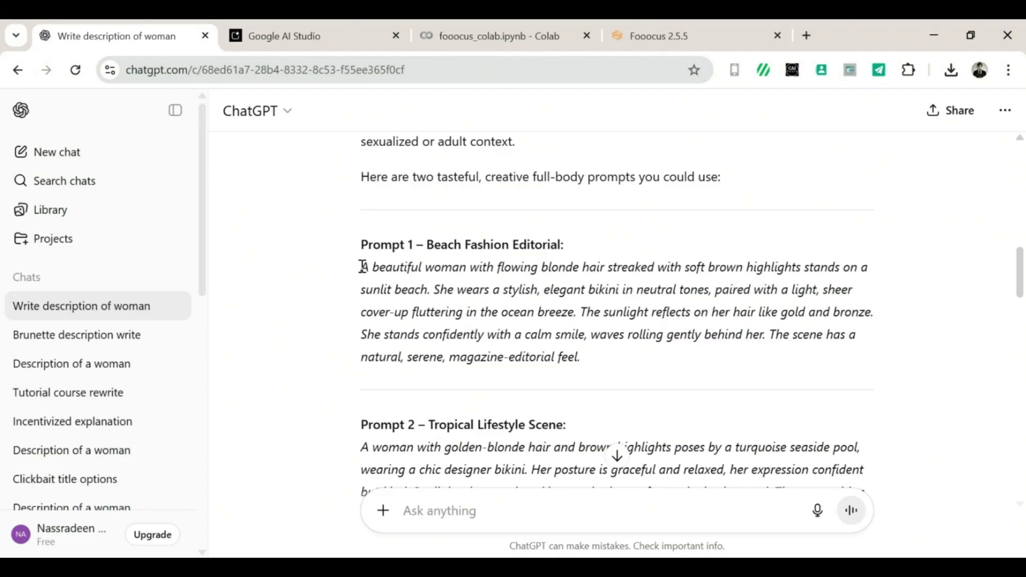
# Generate images in Fooocus from ChatGPT's Beach Fashion Editorial prompt and download the first finished image
pyautogui.moveTo(360, 265); pyautogui.dragTo(590, 366)
pyautogui.hotkey('ctrl', 'c')
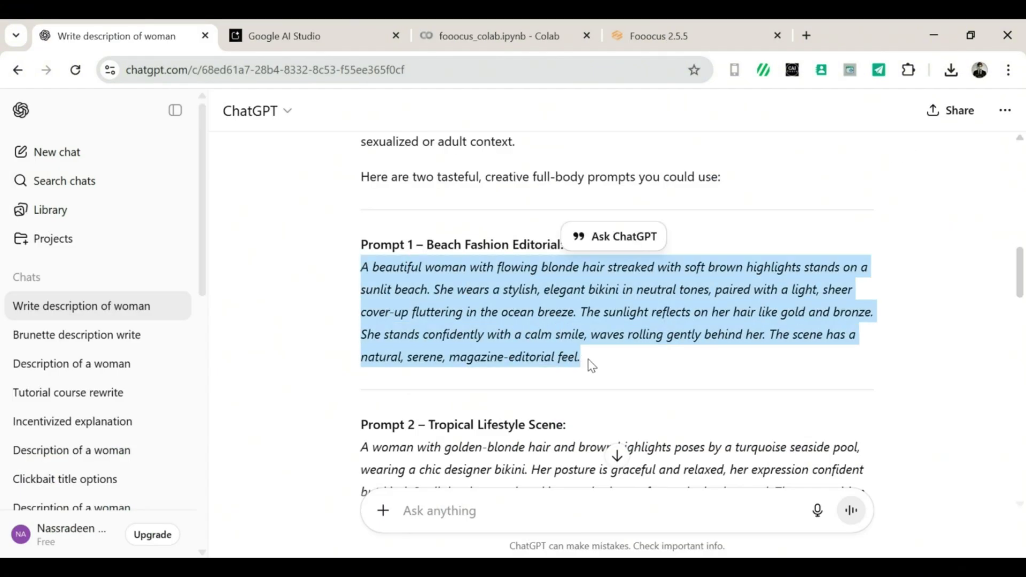
pyautogui.click(680, 33)
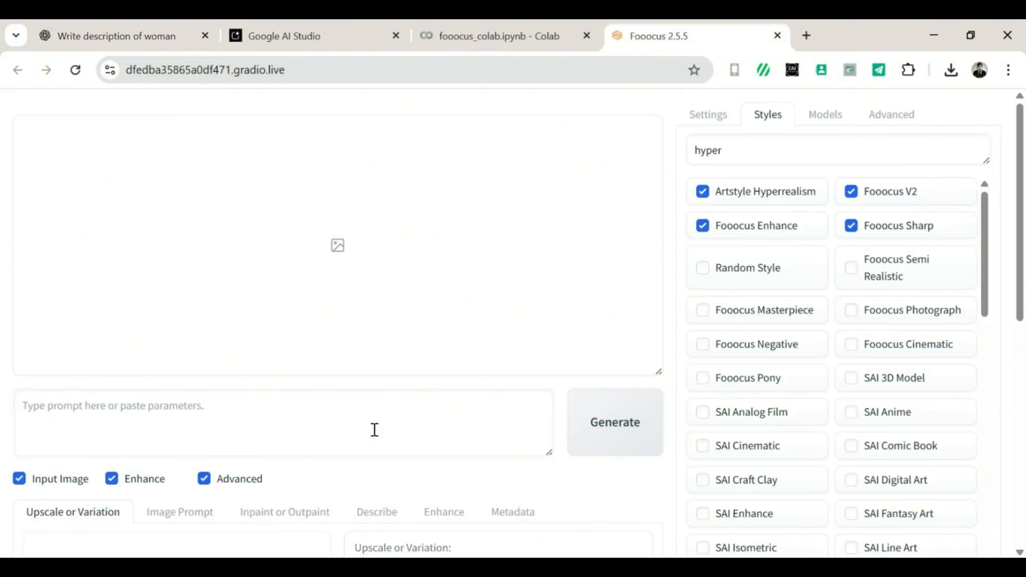
pyautogui.click(307, 441)
pyautogui.hotkey('ctrl', 'v')
pyautogui.click(635, 419)
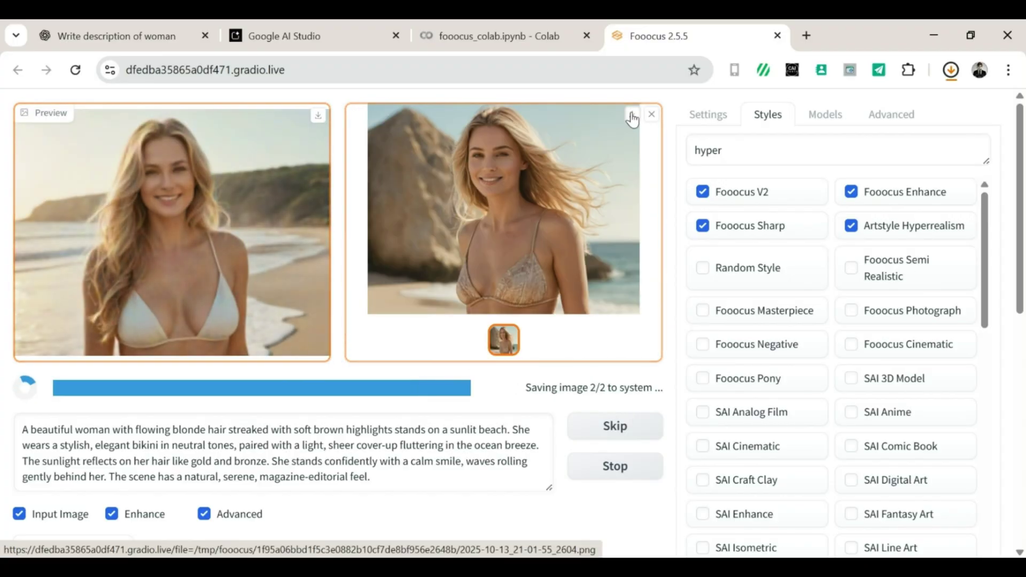
pyautogui.click(632, 115)
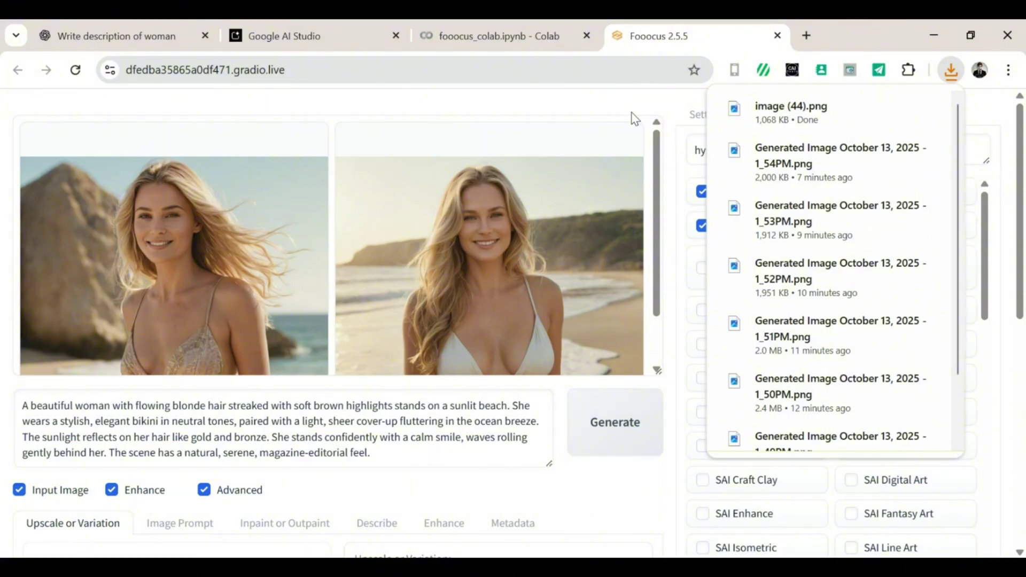
# Replace the Fooocus prompt with ChatGPT's Tropical Lifestyle Scene prompt and generate the images
pyautogui.hotkey('ctrl', '1')
pyautogui.moveTo(836, 363); pyautogui.dragTo(357, 303)
pyautogui.hotkey('ctrl', 'c')
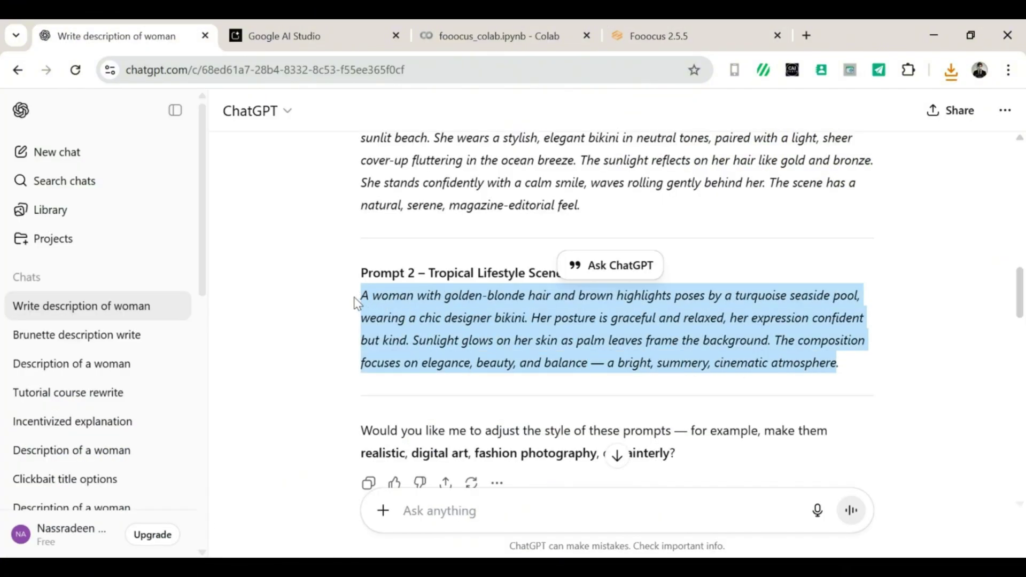
pyautogui.click(661, 22)
pyautogui.moveTo(391, 457); pyautogui.dragTo(3, 377)
pyautogui.hotkey('ctrl', 'v')
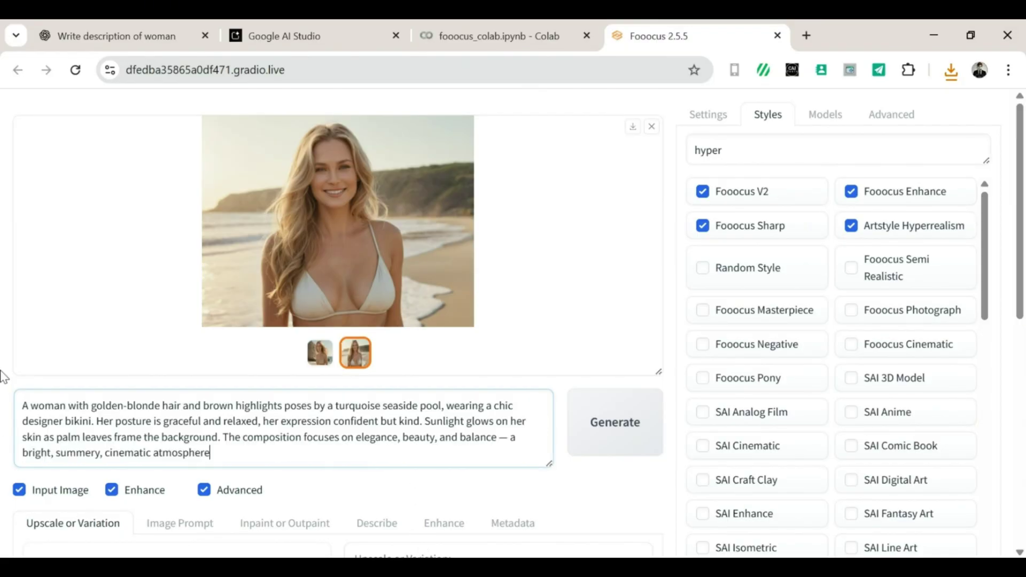
pyautogui.click(622, 447)
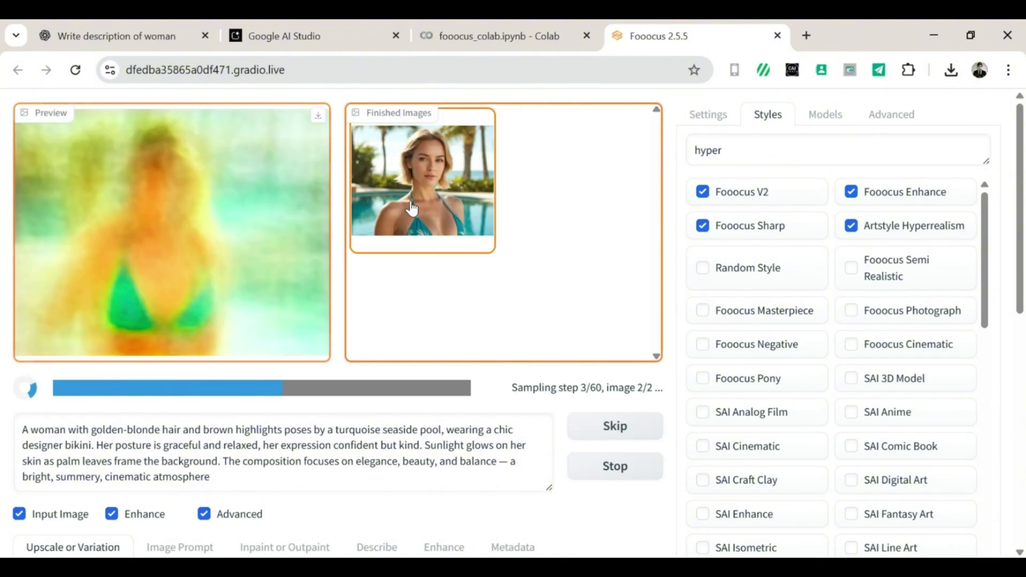
# Download the first finished seaside-pool image and close its enlarged view
pyautogui.click(412, 204)
pyautogui.click(632, 114)
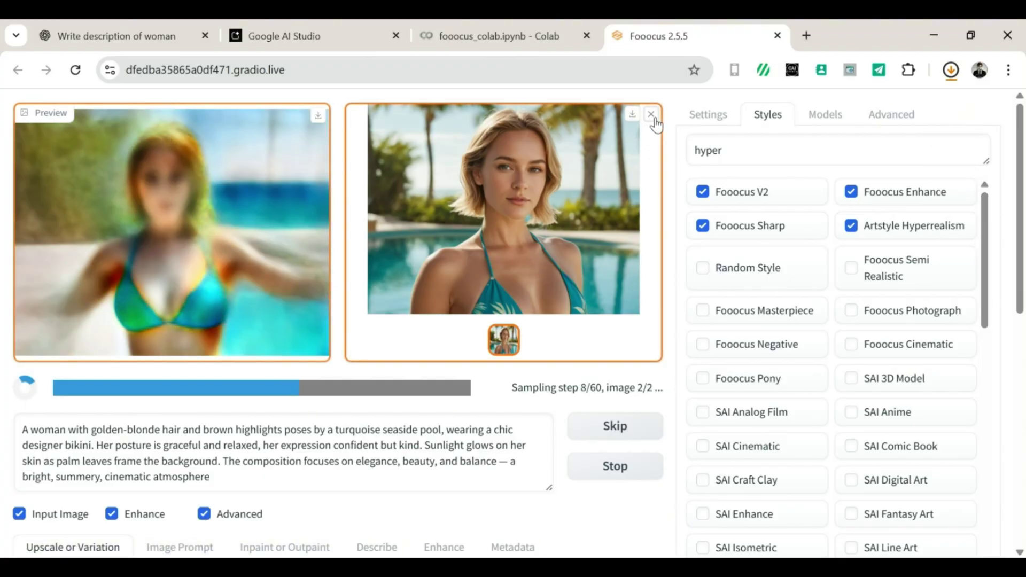
pyautogui.click(652, 114)
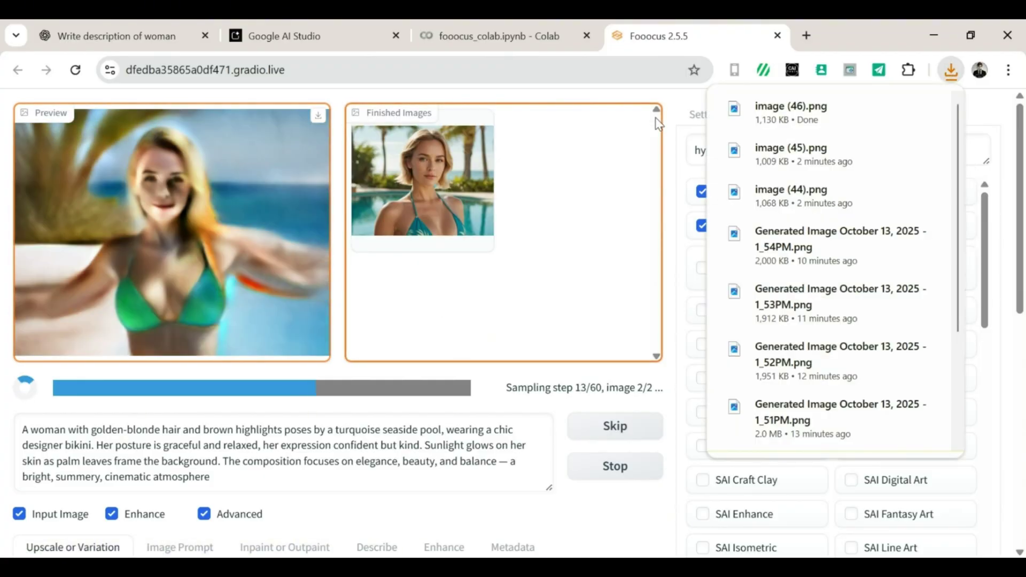
pyautogui.click(659, 124)
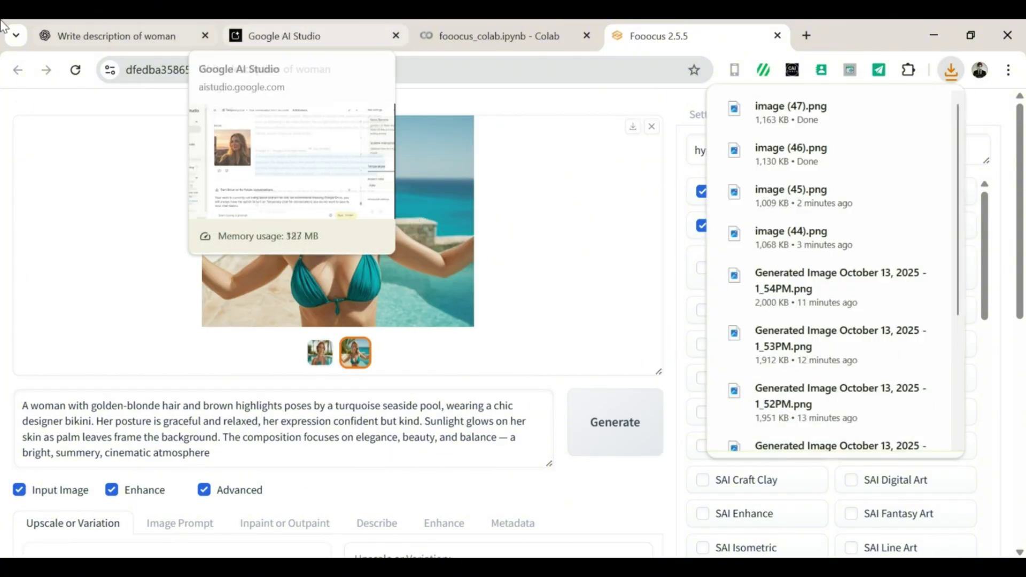
# Replace the Fooocus prompt with ChatGPT's prompt for an evening dress beneath city lights and generate the images
pyautogui.click(73, 25)
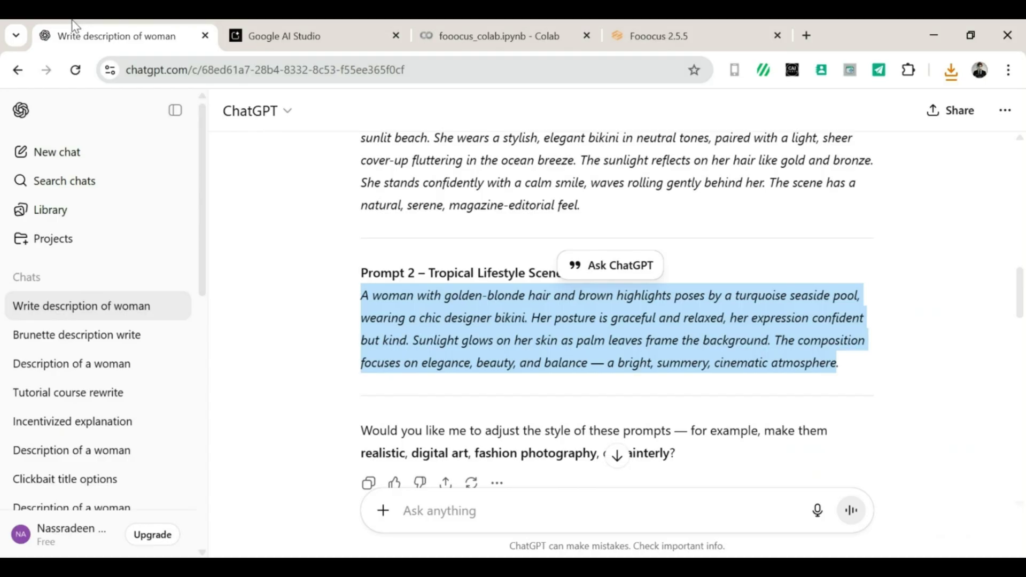
pyautogui.scroll(-10, 361, 238)
pyautogui.moveTo(362, 241); pyautogui.dragTo(636, 335)
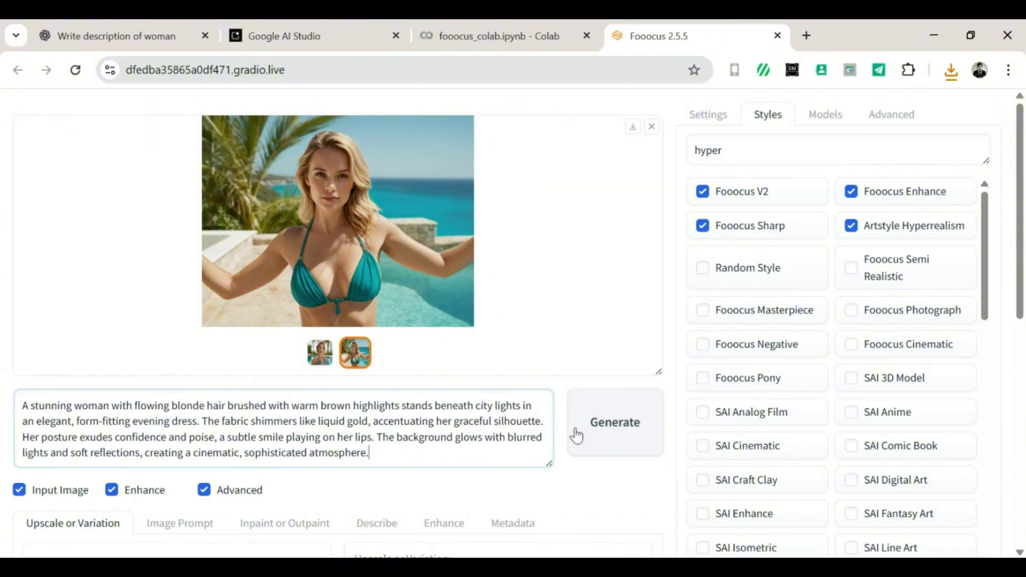
pyautogui.click(576, 435)
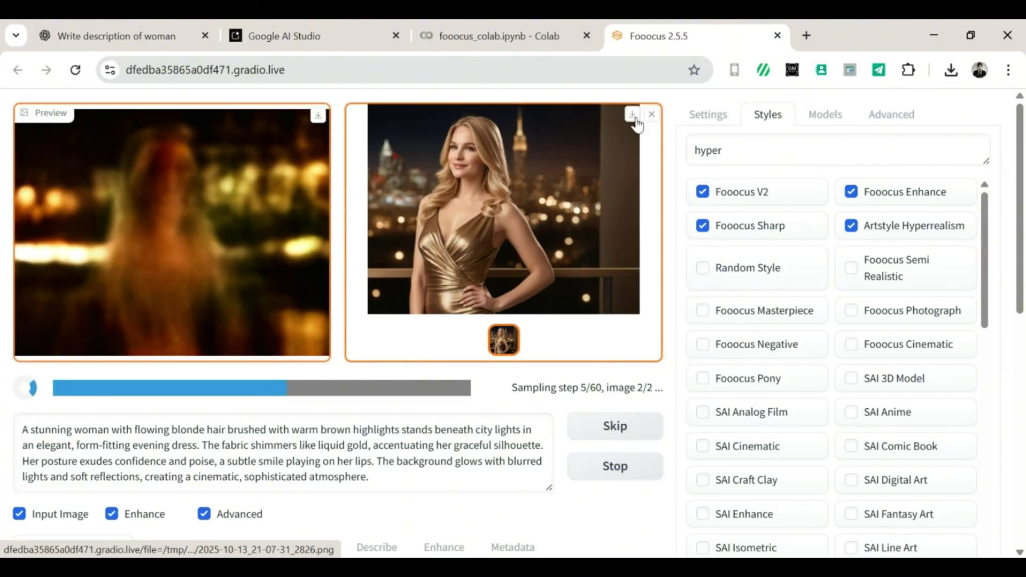
# Download the generated evening-dress images and close the enlarged view
pyautogui.click(632, 116)
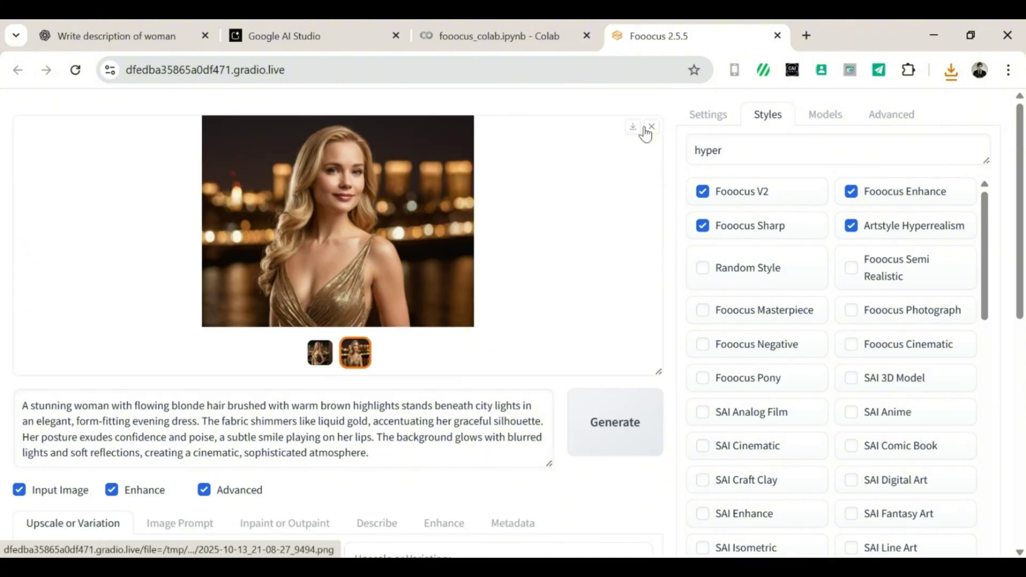
pyautogui.click(644, 131)
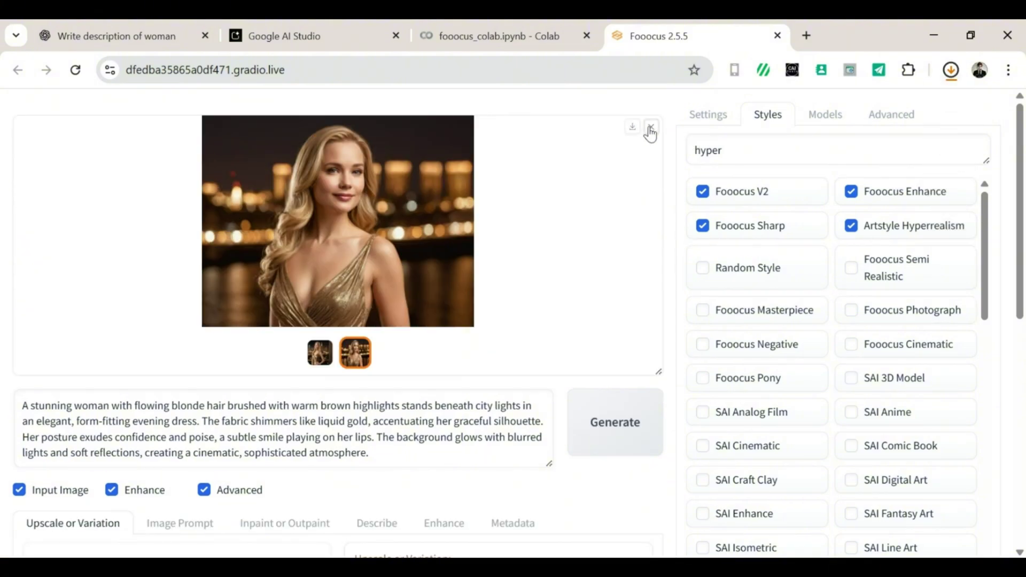
pyautogui.click(650, 131)
# Generate images in Fooocus from ChatGPT's Classic Red-Carpet prompt, then enlarge the second result and close it
pyautogui.hotkey('ctrl', '1')
pyautogui.moveTo(365, 427); pyautogui.dragTo(448, 388)
pyautogui.hotkey('ctrl', 'c')
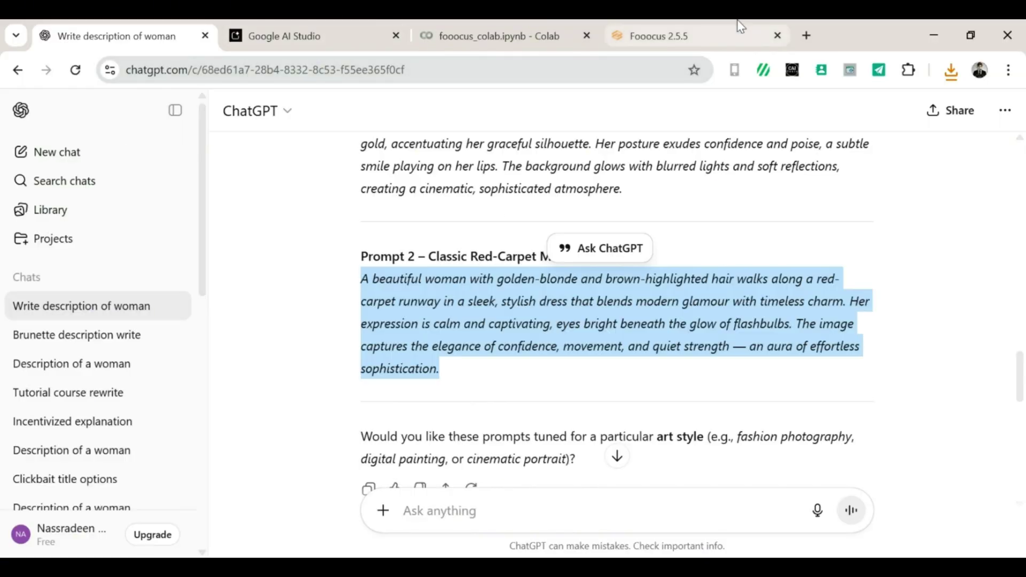
pyautogui.click(710, 27)
pyautogui.hotkey('ctrl', 'a')
pyautogui.hotkey('ctrl', 'v')
pyautogui.click(591, 432)
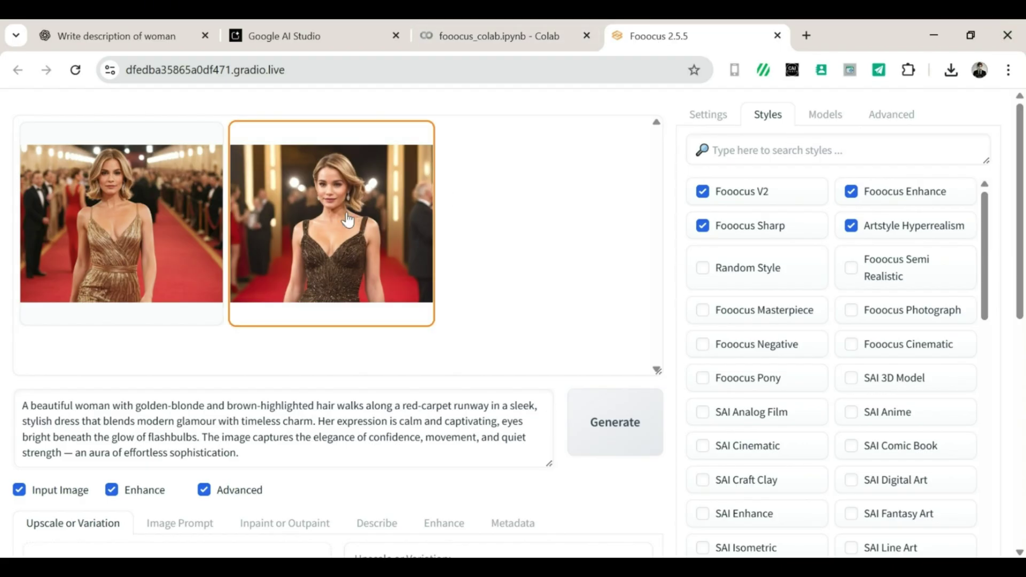
pyautogui.click(407, 214)
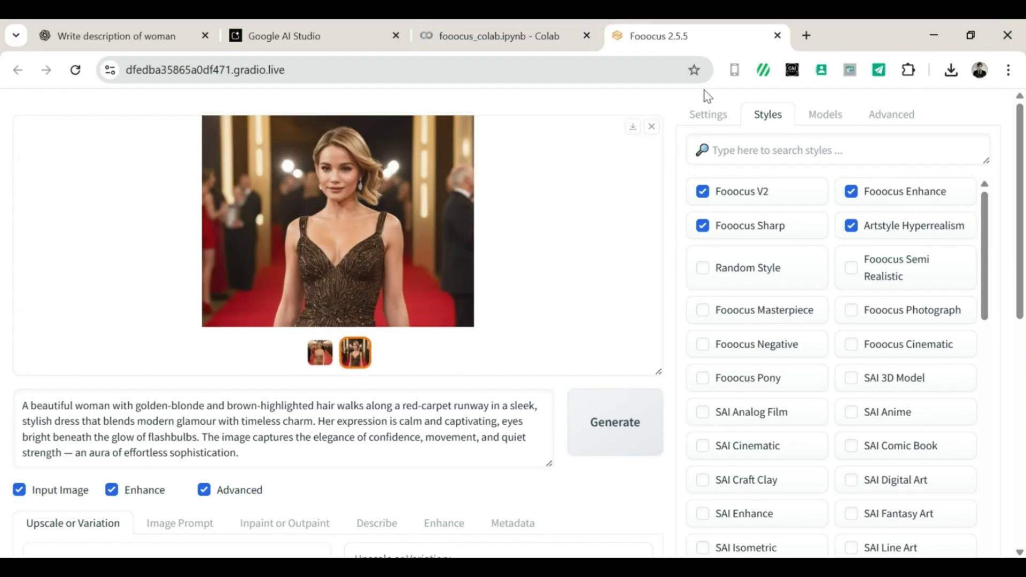
pyautogui.click(652, 132)
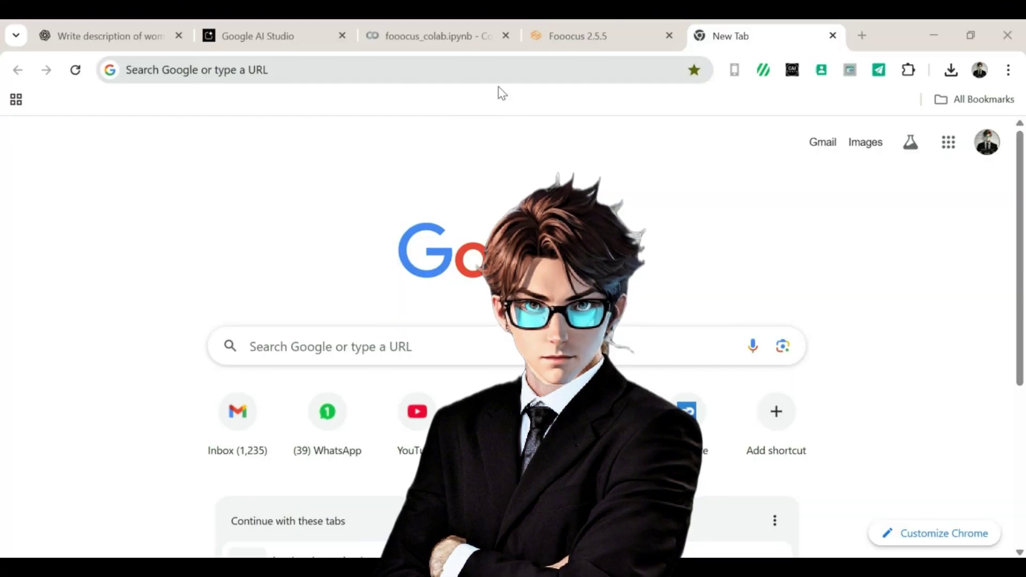
# Open the Magi AI video generator at magi.sand.ai in the new browser tab
pyautogui.click(492, 71)
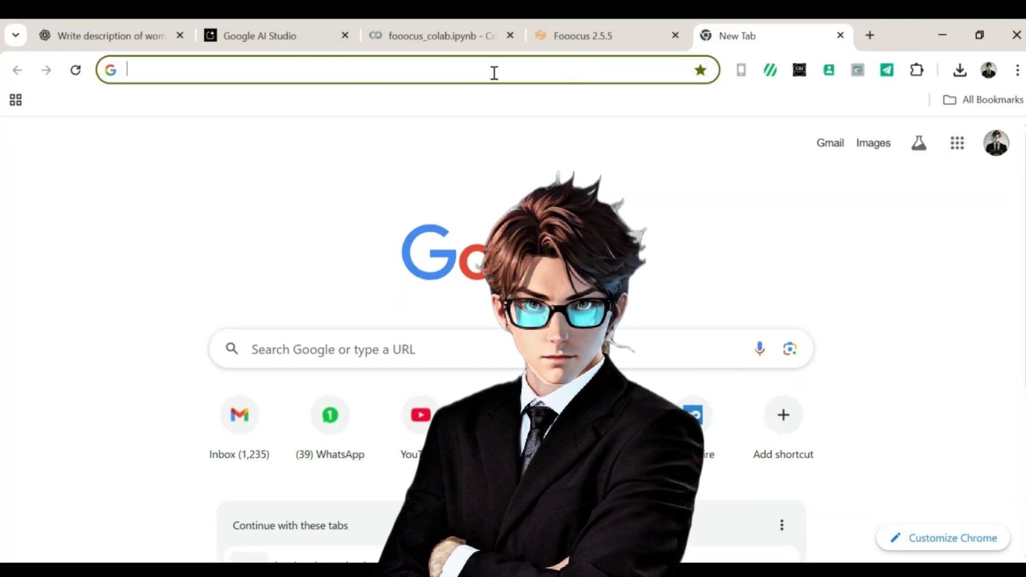
pyautogui.write('magi')
pyautogui.write('.sand')
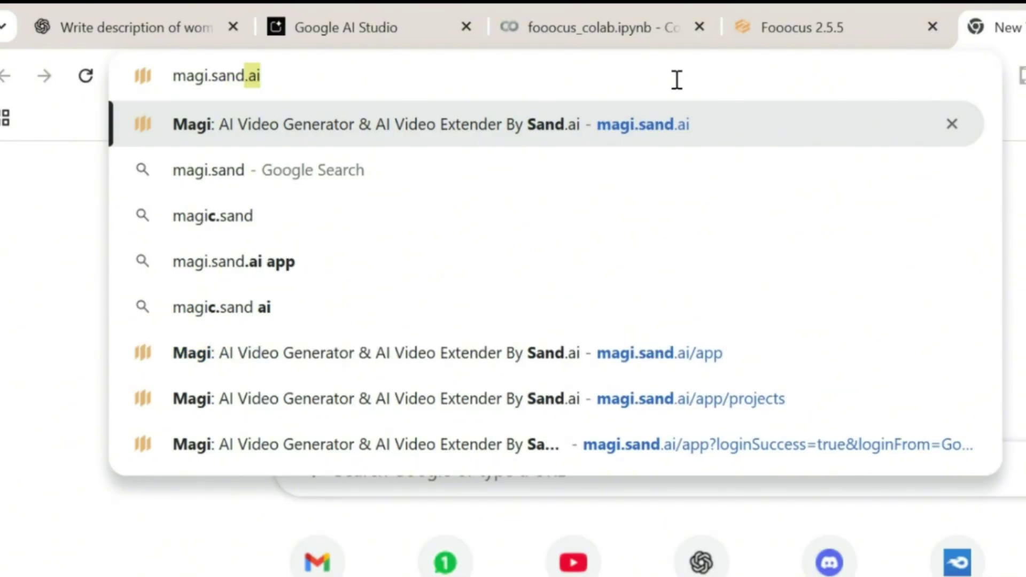
pyautogui.press('BackSpace')
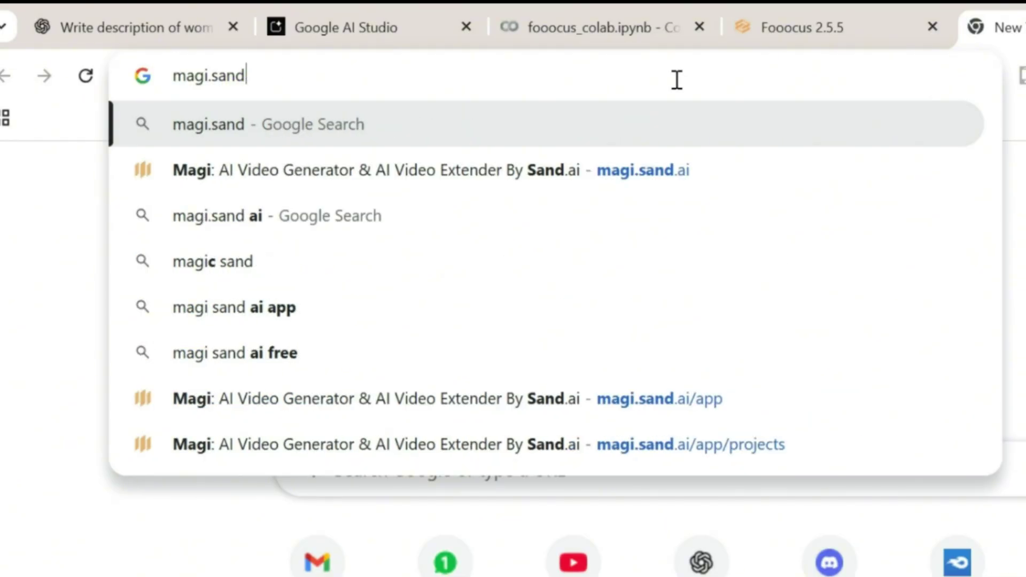
pyautogui.write(',a')
pyautogui.press('BackSpace')
pyautogui.press('BackSpace')
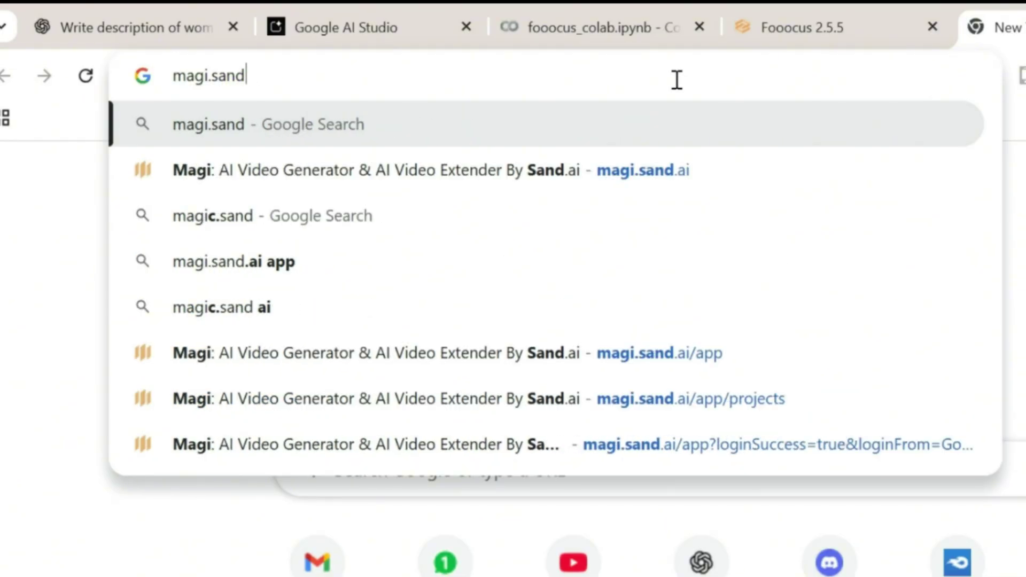
pyautogui.write('.ai')
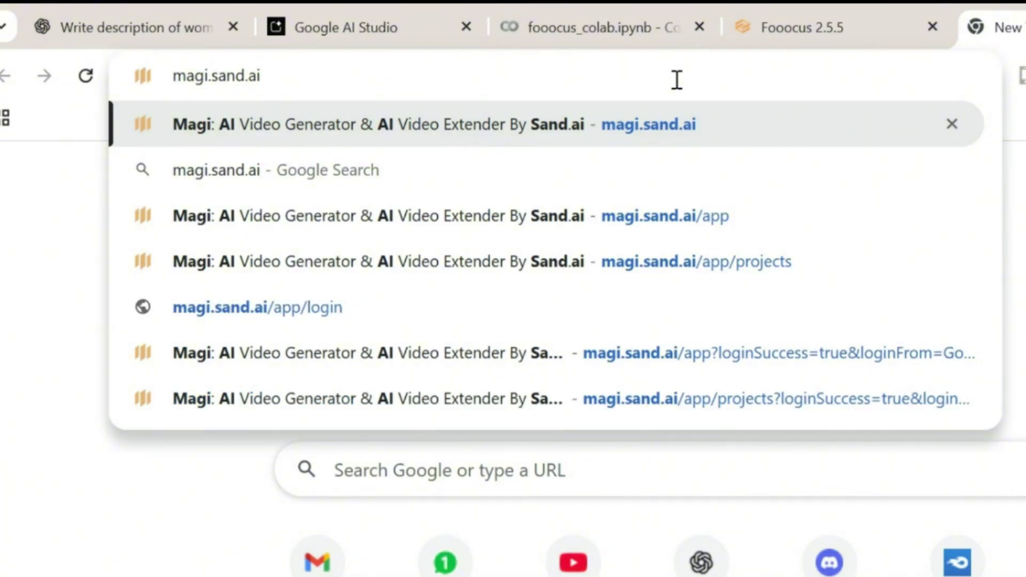
pyautogui.press('Return')
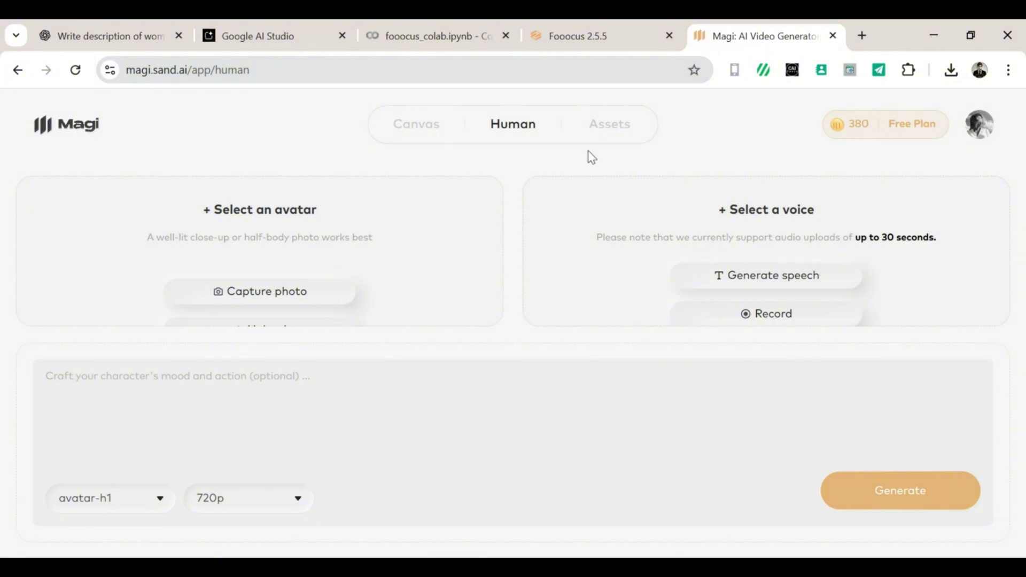
# Create a new Canvas project in Magi and upload one of the generated images from the Downloads folder
pyautogui.click(434, 138)
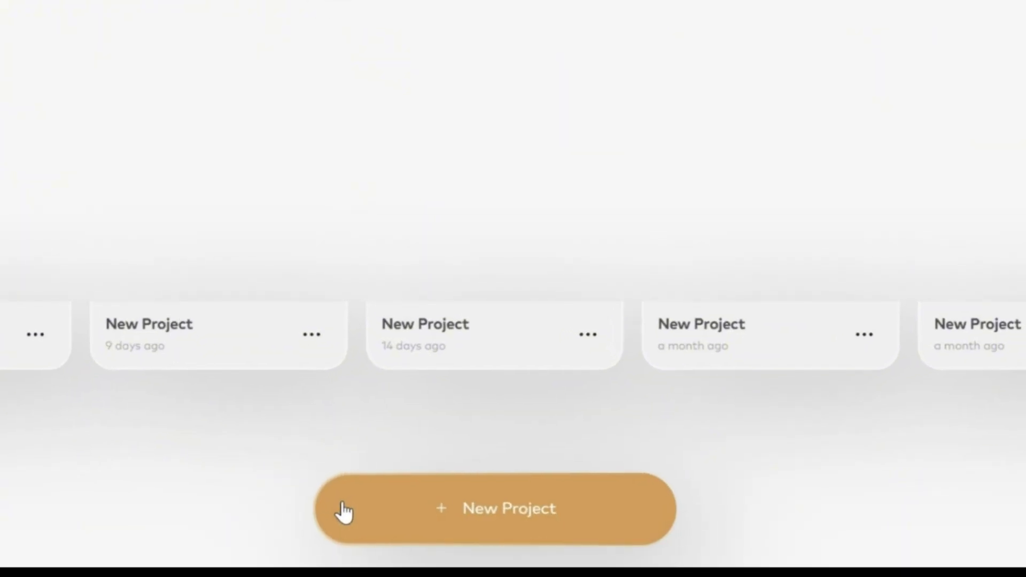
pyautogui.click(360, 515)
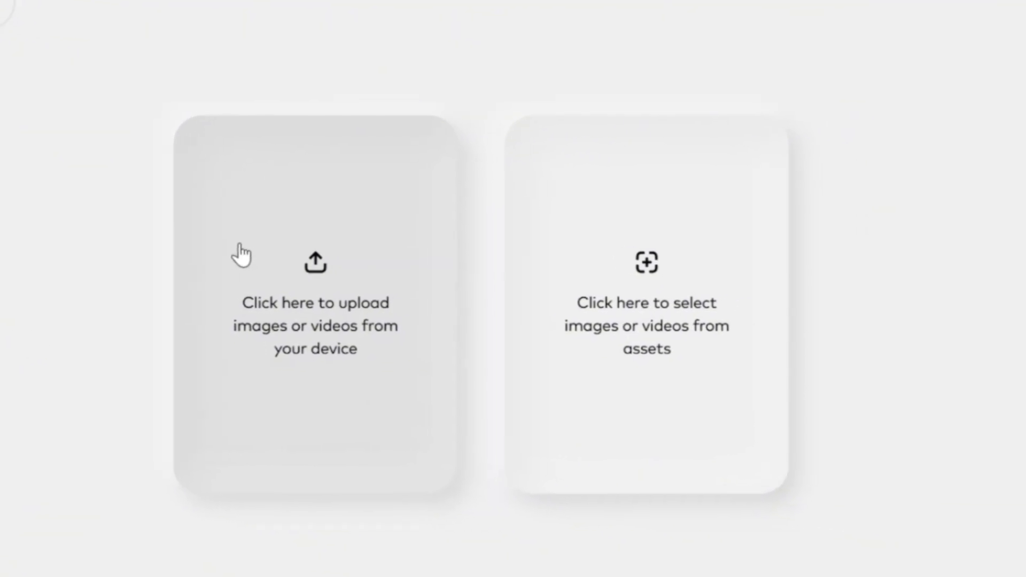
pyautogui.click(187, 239)
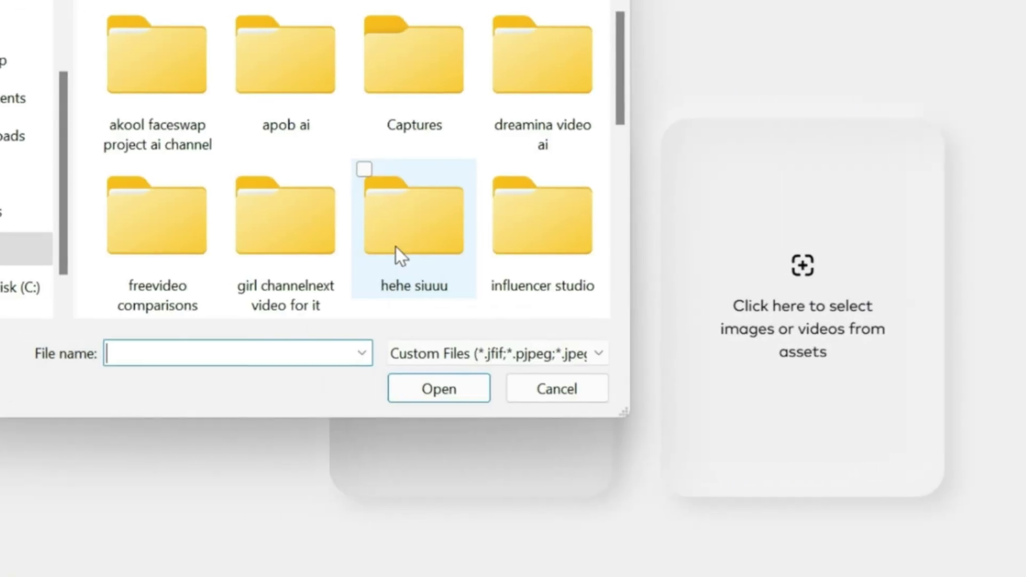
pyautogui.click(20, 140)
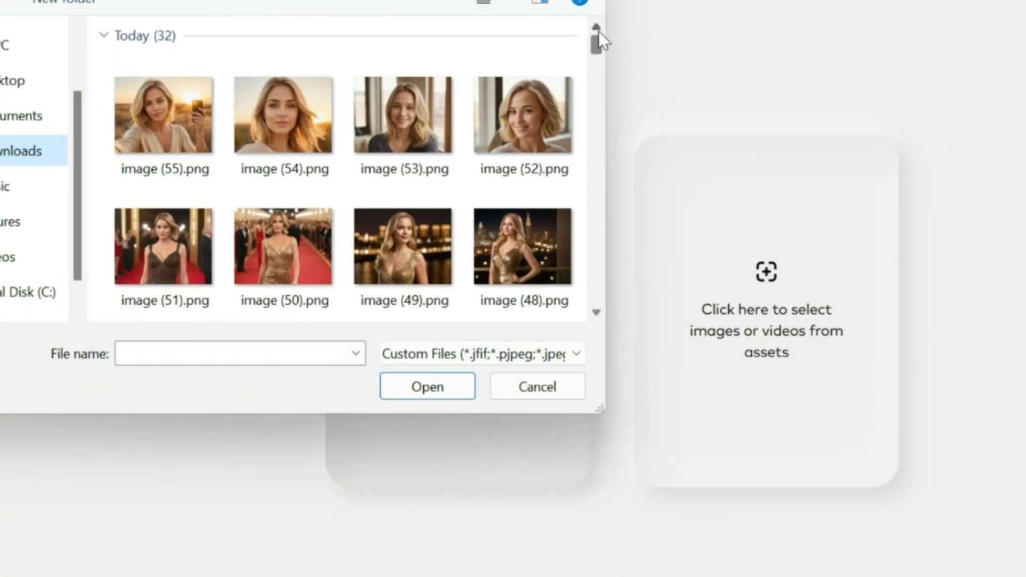
pyautogui.moveTo(621, 16); pyautogui.dragTo(621, 37)
pyautogui.moveTo(566, 84); pyautogui.dragTo(562, 105)
pyautogui.doubleClick(543, 90)
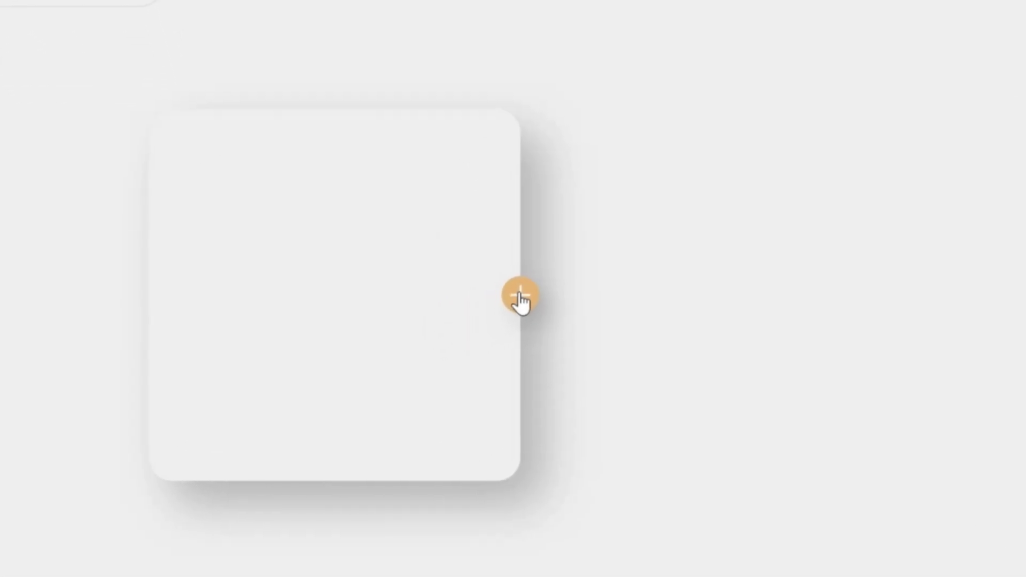
# Generate a 5s Image to Video clip from the beach image with the prompt "she tucks her hair behind her ear"
pyautogui.click(520, 295)
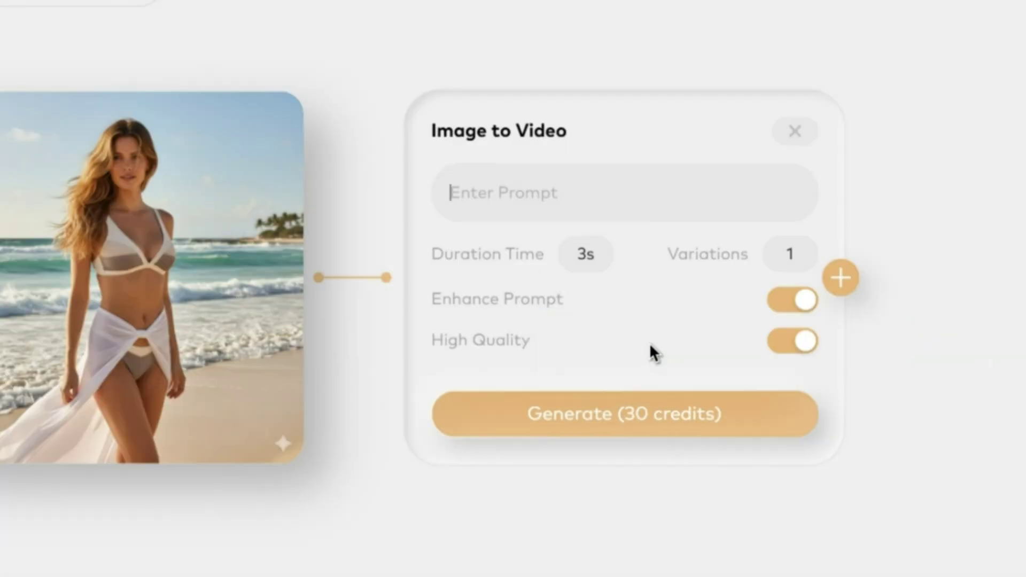
pyautogui.click(508, 204)
pyautogui.write('b')
pyautogui.press('BackSpace')
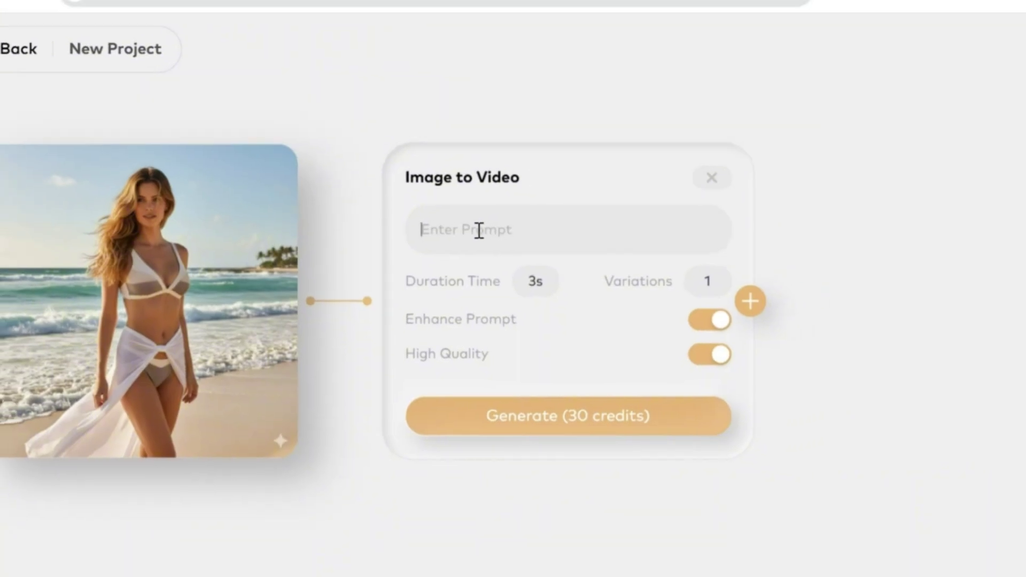
pyautogui.write('she ')
pyautogui.write('tucks her hair behind her ear')
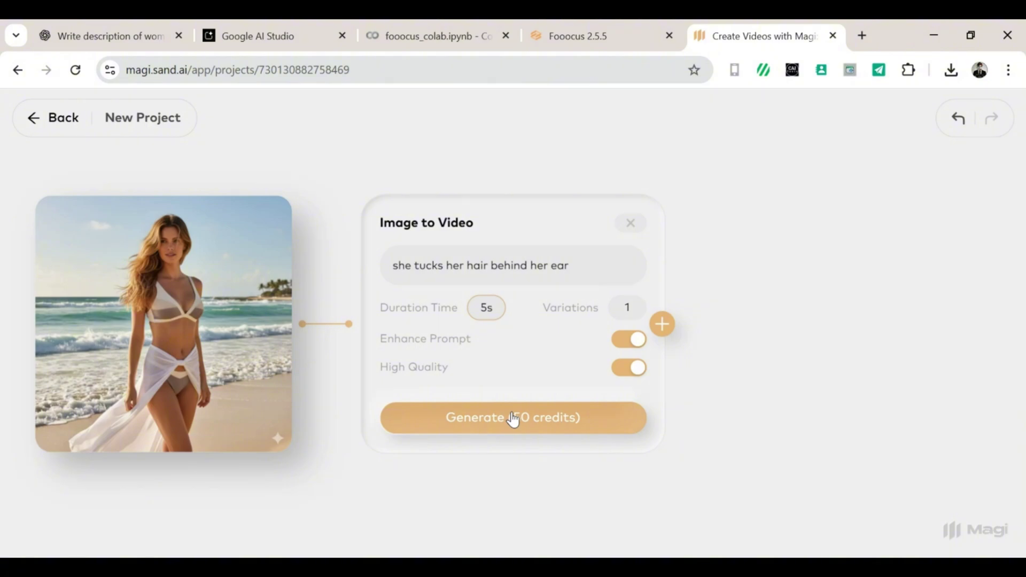
pyautogui.click(513, 418)
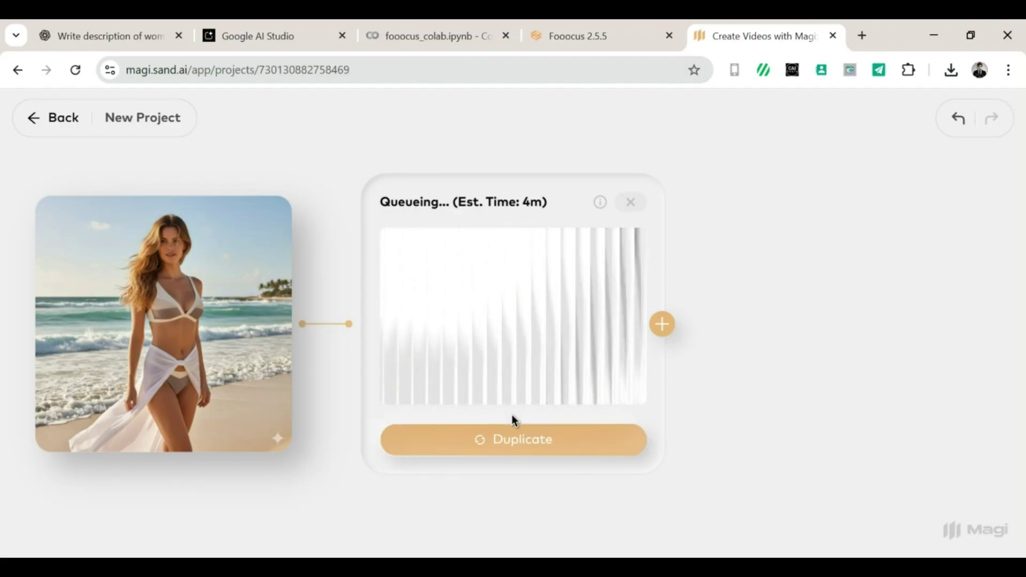
# Upload the window selfie image from the Downloads folder and generate a video from it with the prompt "she smiles and tilts her head"
pyautogui.doubleClick(700, 262)
pyautogui.scroll(3, 396, 134)
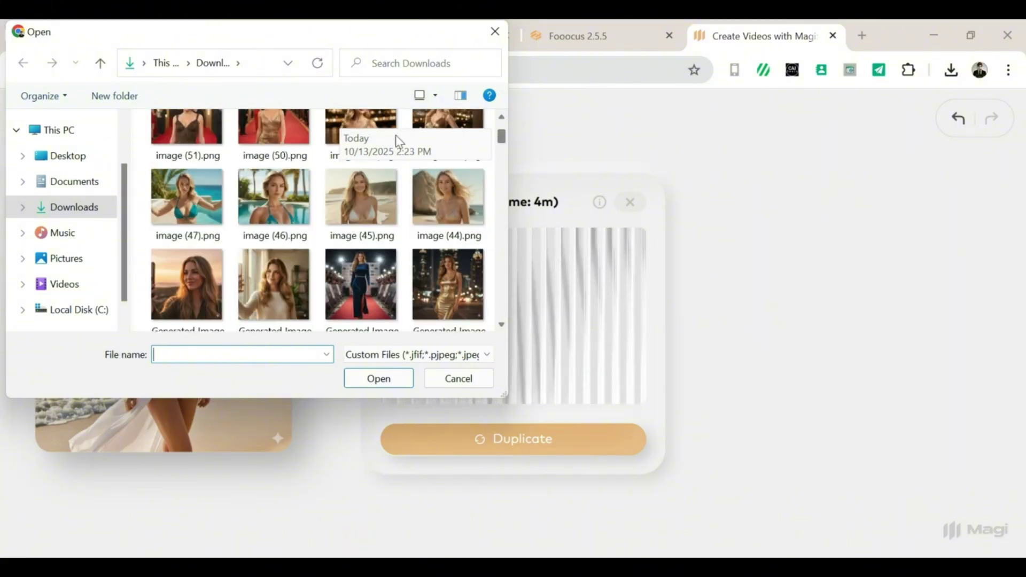
pyautogui.doubleClick(395, 134)
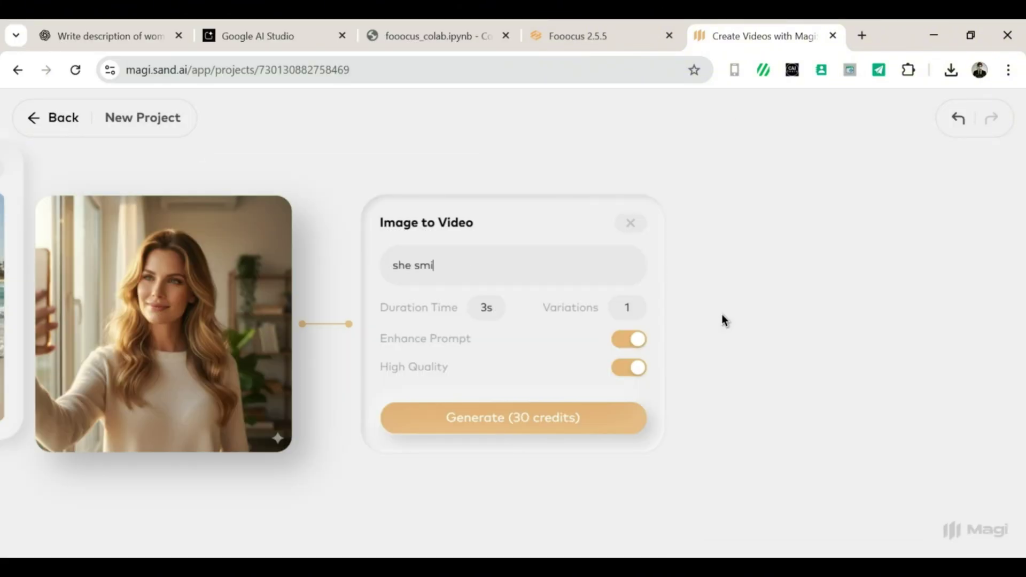
pyautogui.write('her head')
pyautogui.click(606, 421)
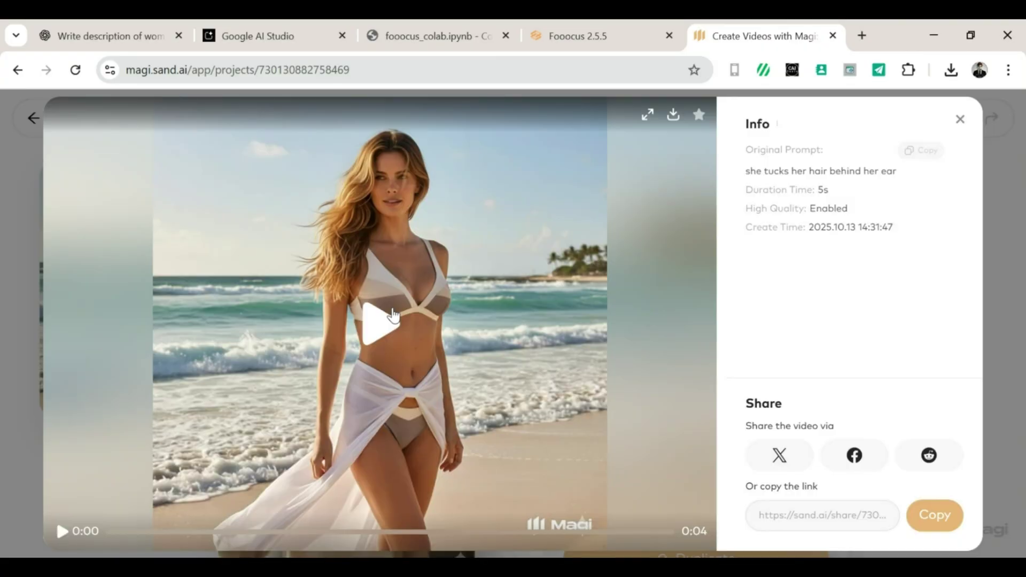
# Play the generated beach and selfie videos, and download the selfie video
pyautogui.click(393, 315)
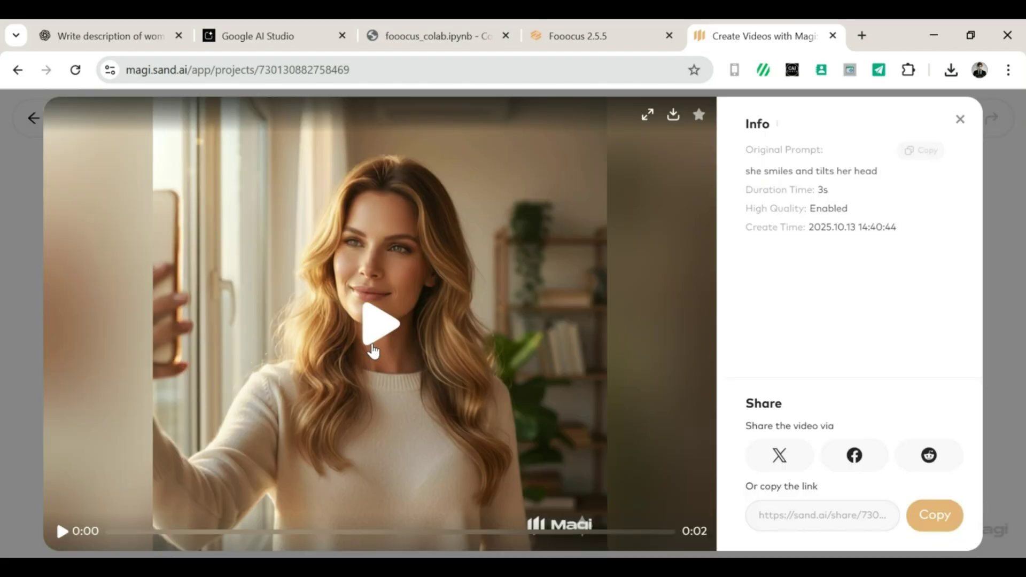
pyautogui.click(373, 350)
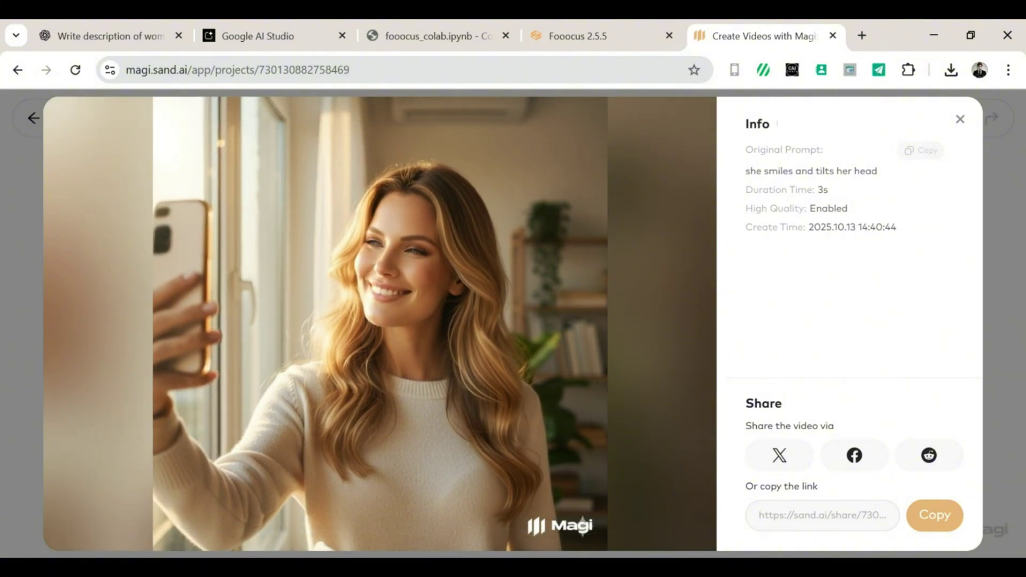
pyautogui.moveTo(648, 119)
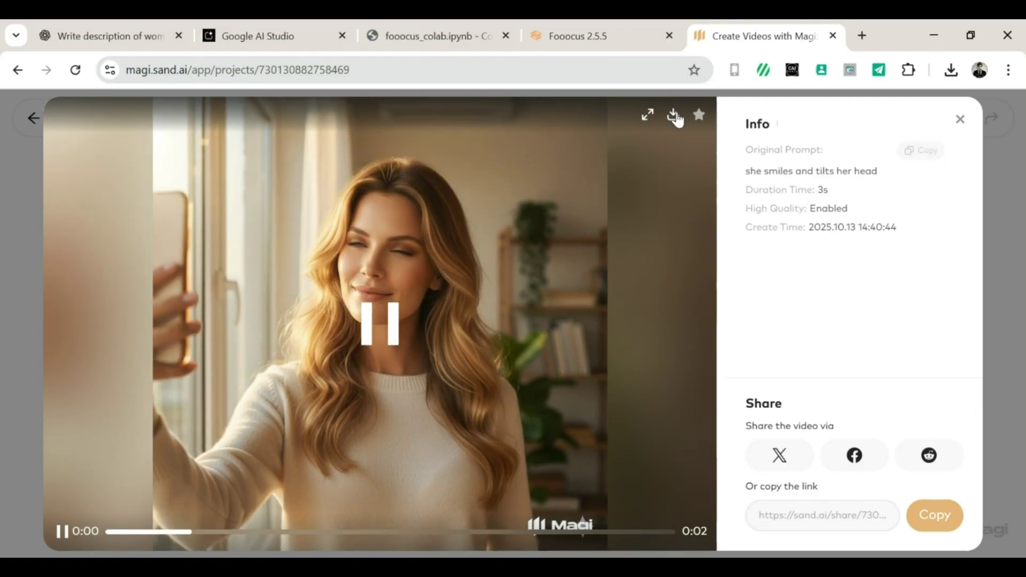
pyautogui.click(674, 115)
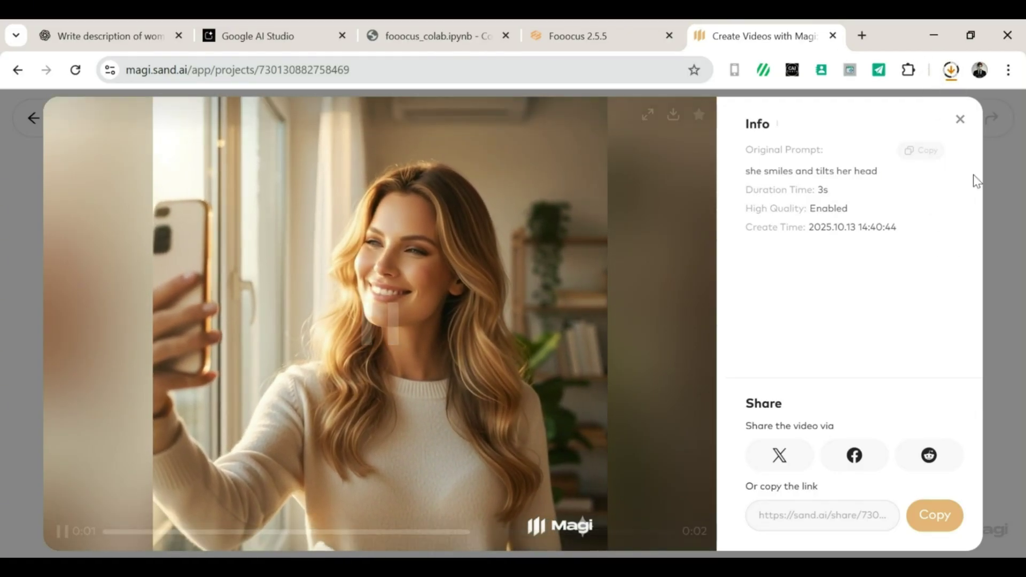